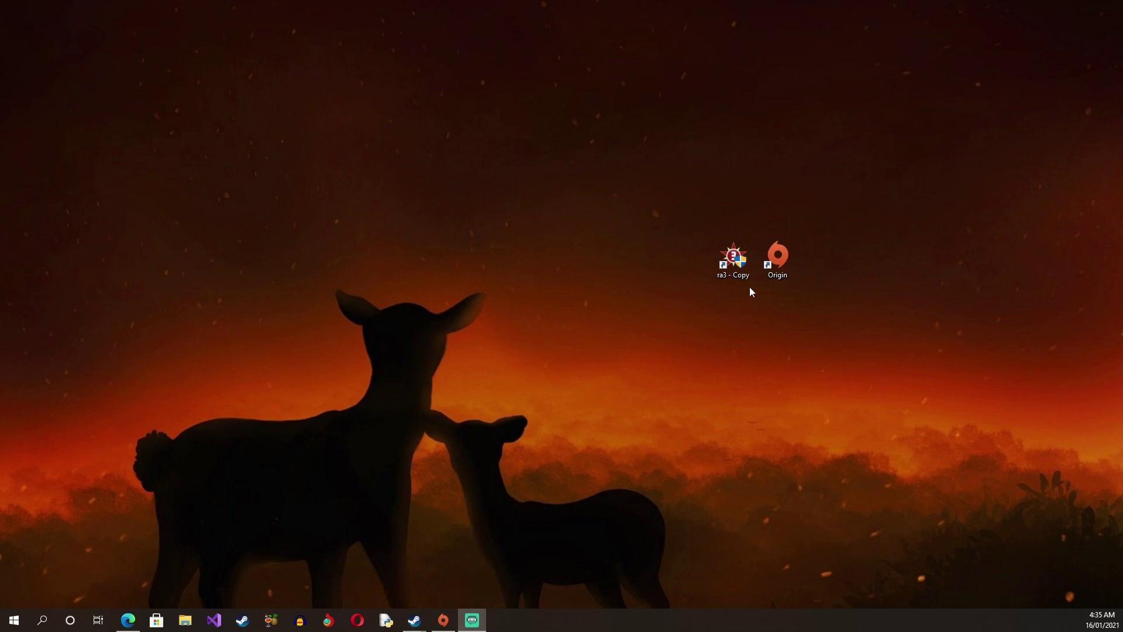
Inspect the launch argument at the end of the target in the ra3 - Copy shortcut's properties, and close them without changes
right_click(729, 268)
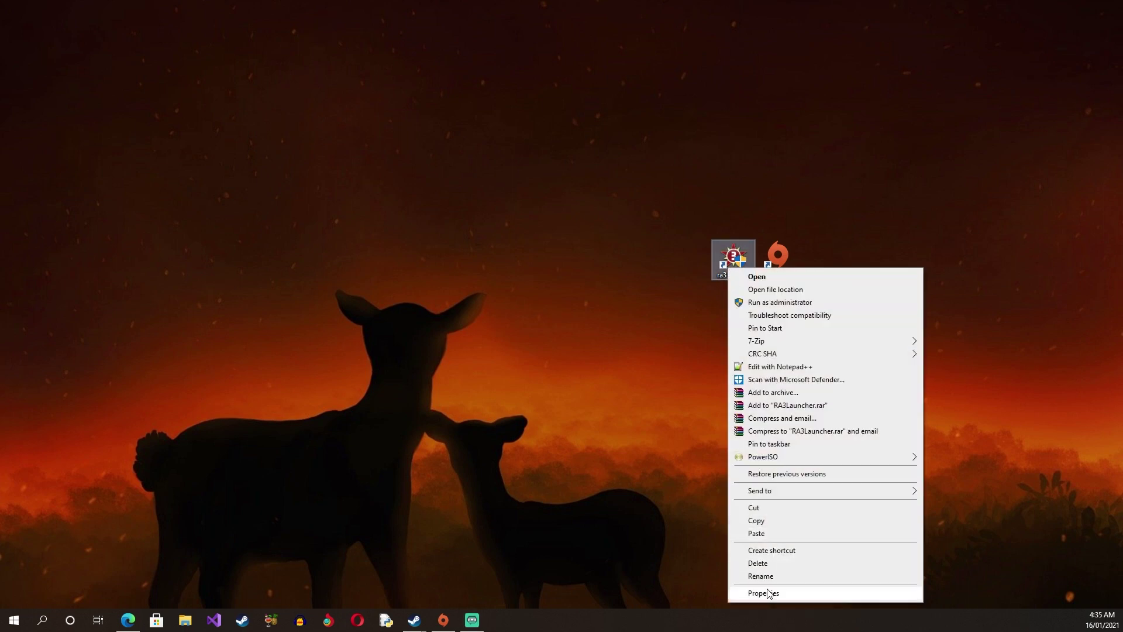
click(763, 593)
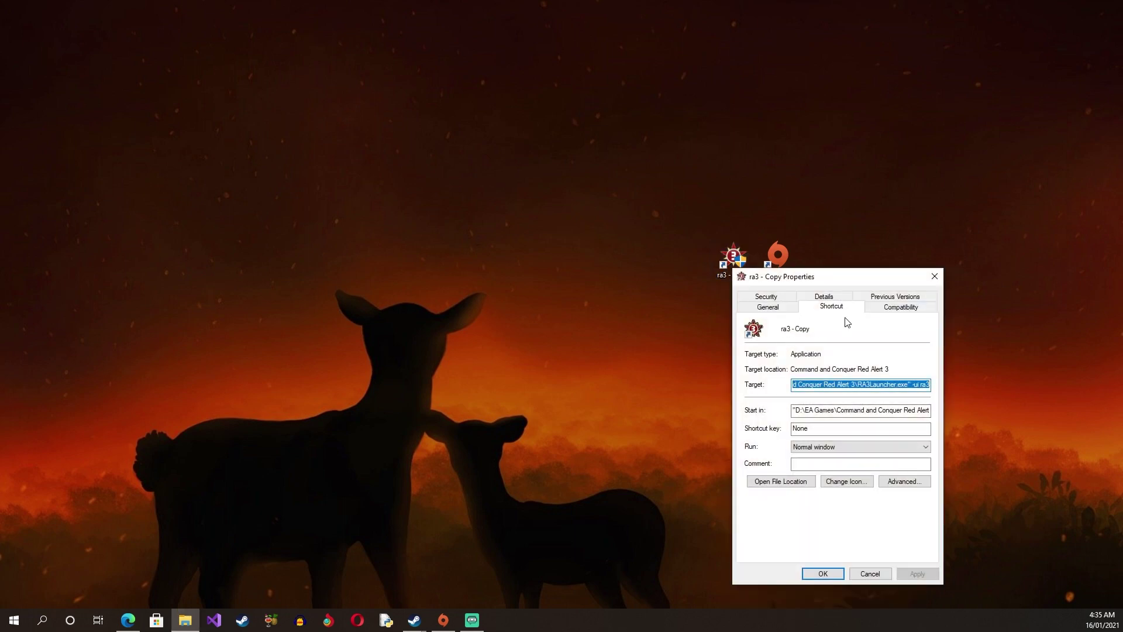
click(909, 385)
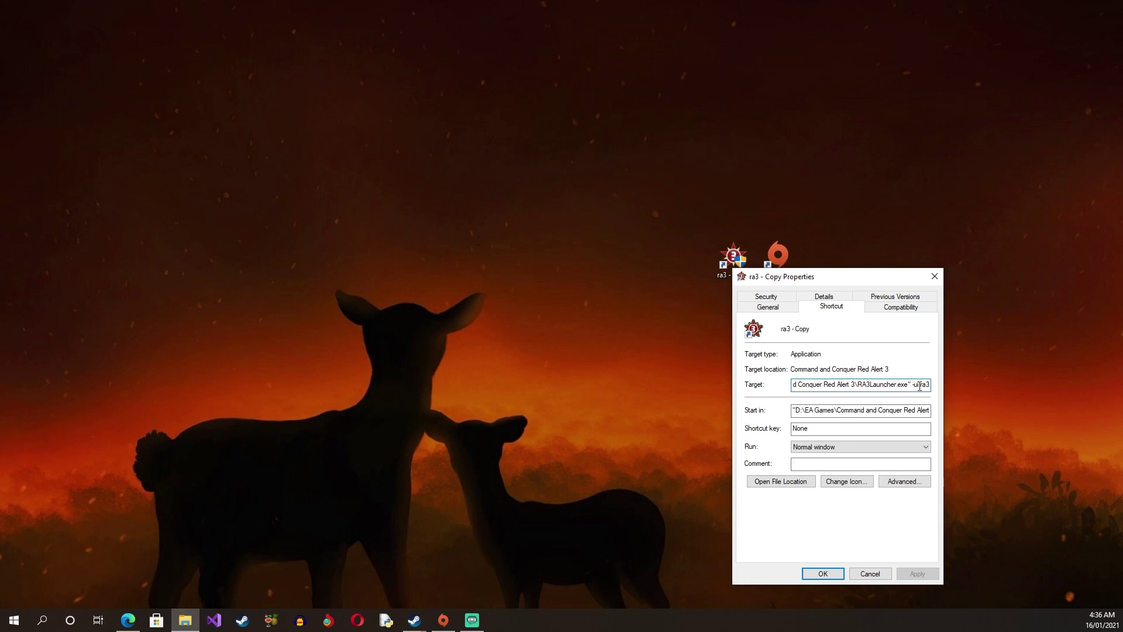
double_click(915, 385)
right_click(917, 384)
click(911, 355)
click(870, 573)
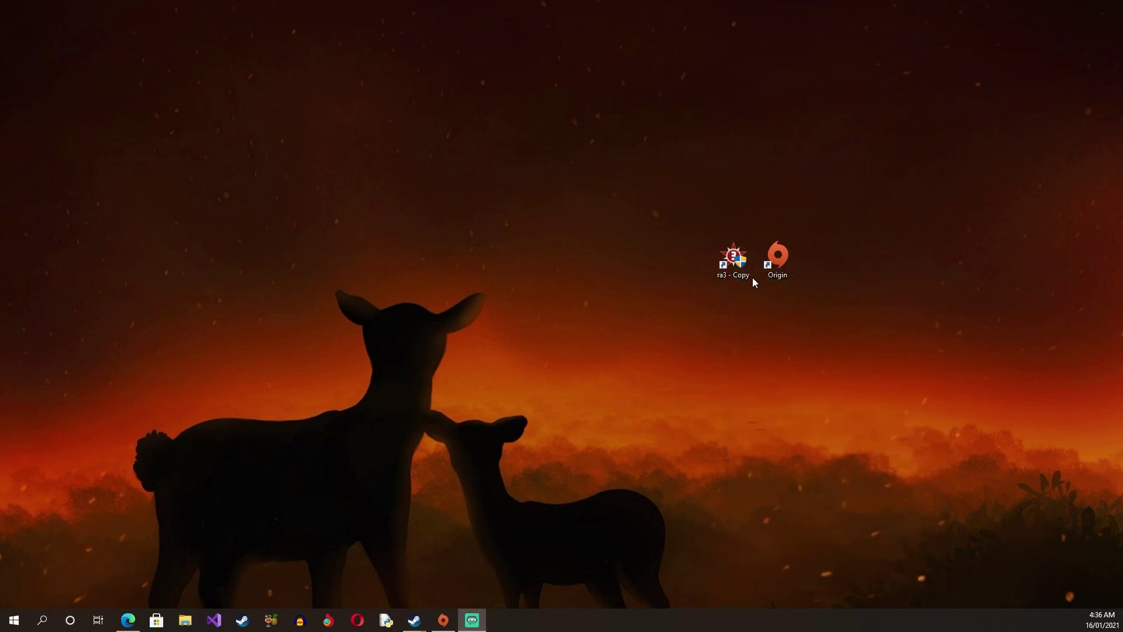
Open Origin and view the command line arguments in Red Alert 3 and Uprising's advanced launch options, and minimize the window
double_click(779, 261)
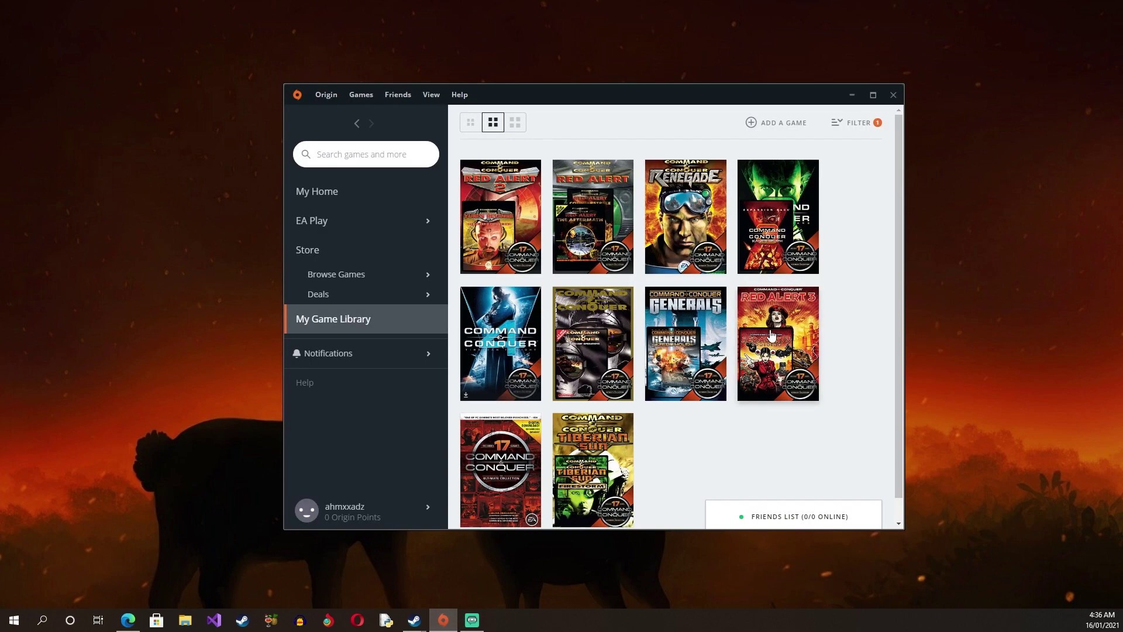
right_click(776, 337)
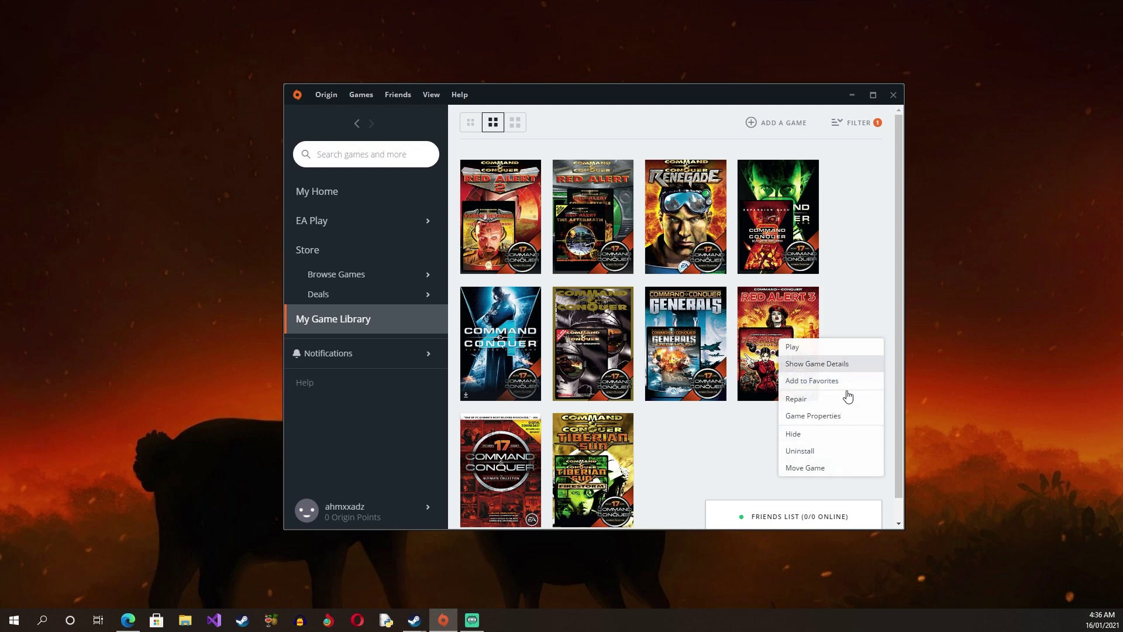
click(840, 416)
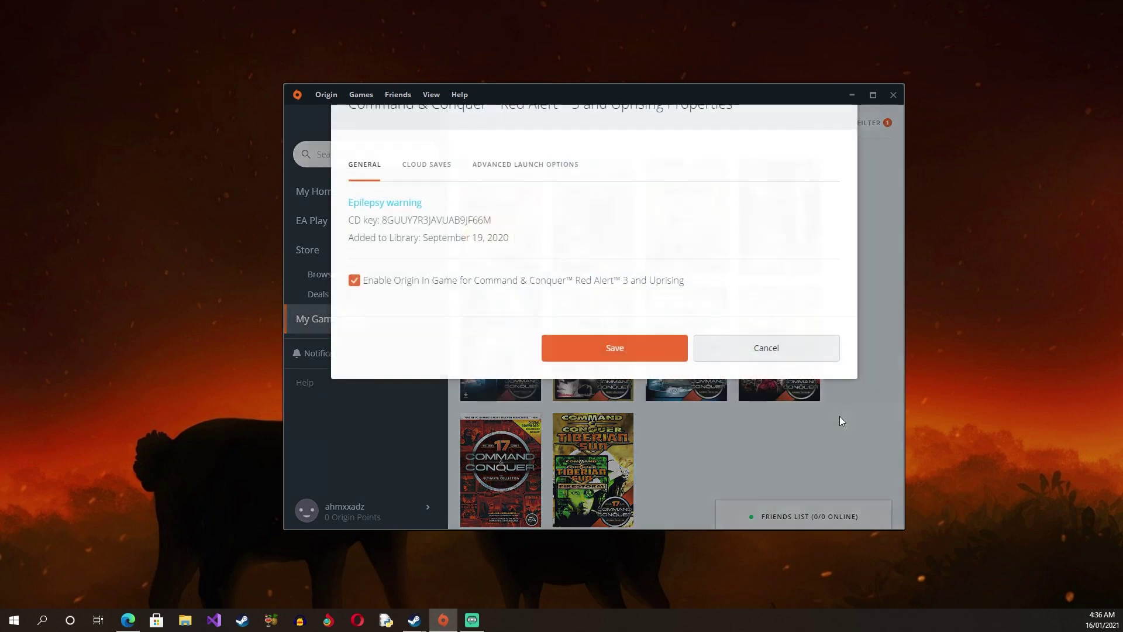
click(553, 199)
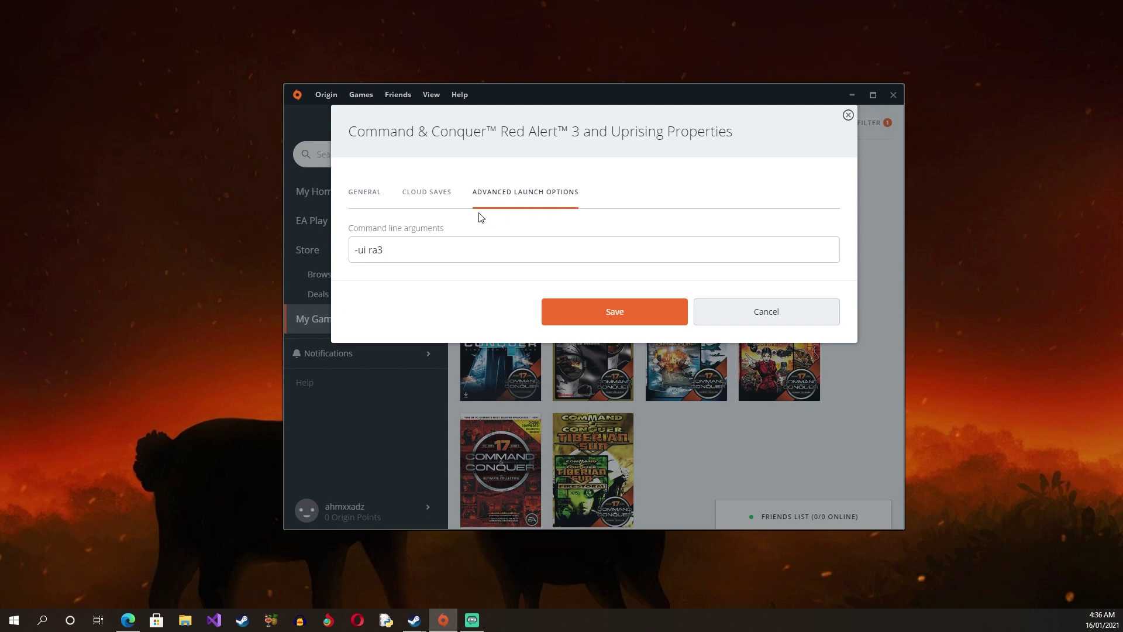
click(354, 250)
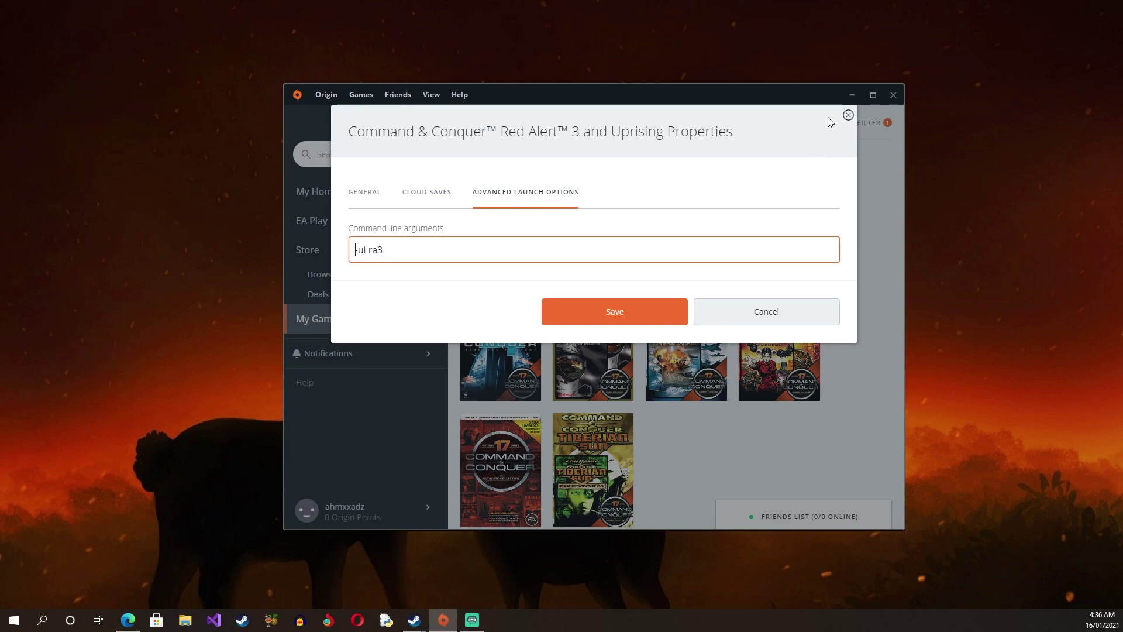
click(852, 96)
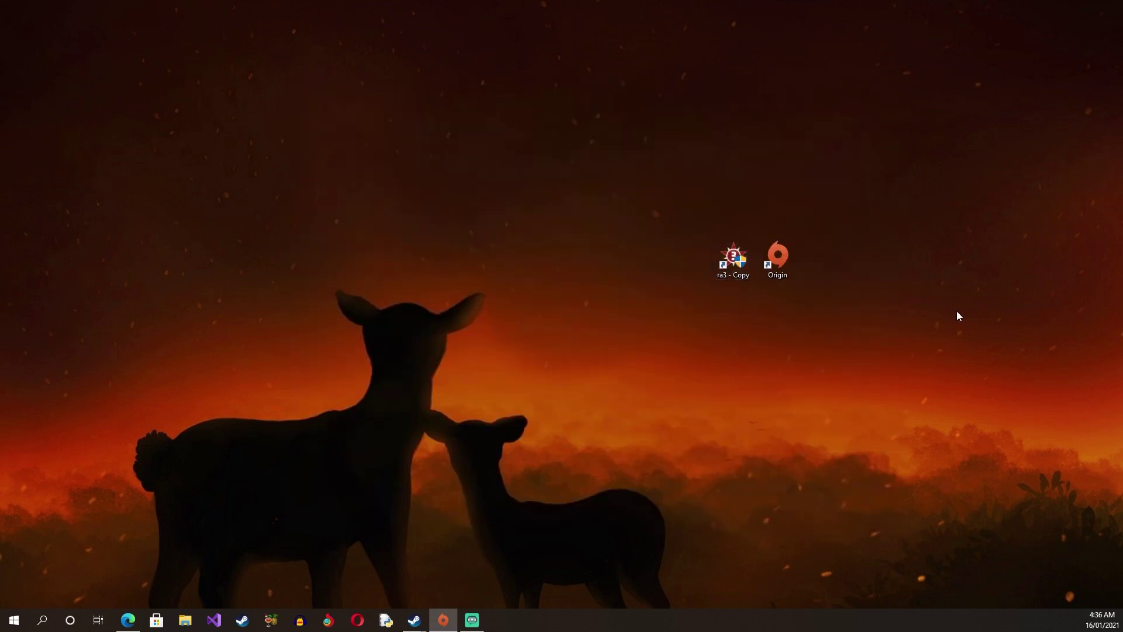
Switch to the browser and download the cnc-ultimate-collection-launchers archive from MediaFire, dismissing the cookie notice
click(128, 621)
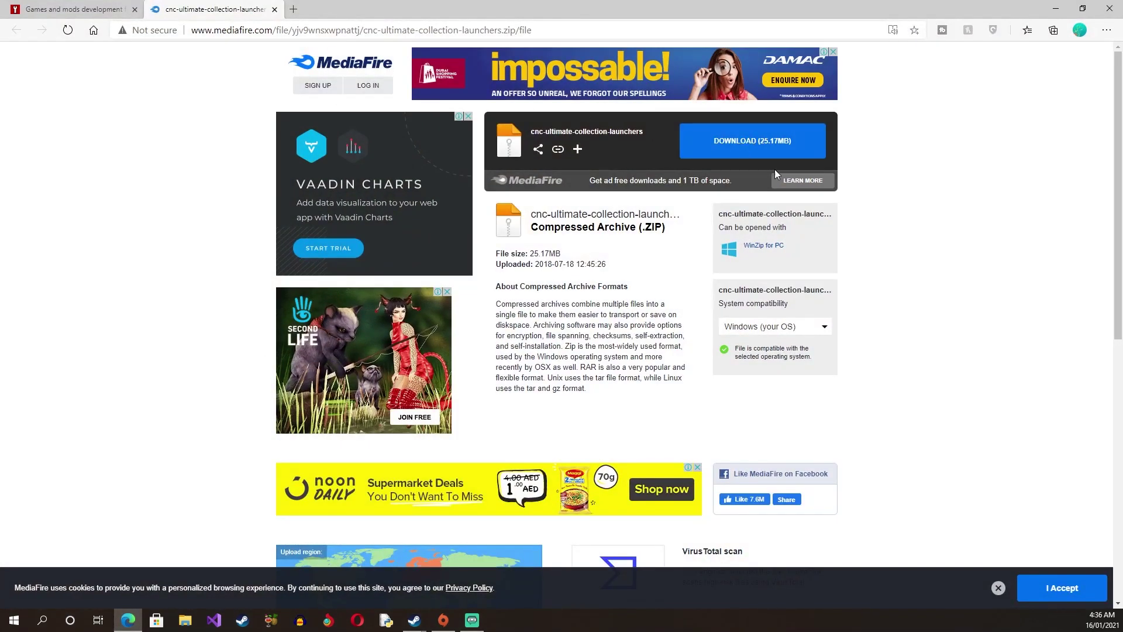
click(742, 145)
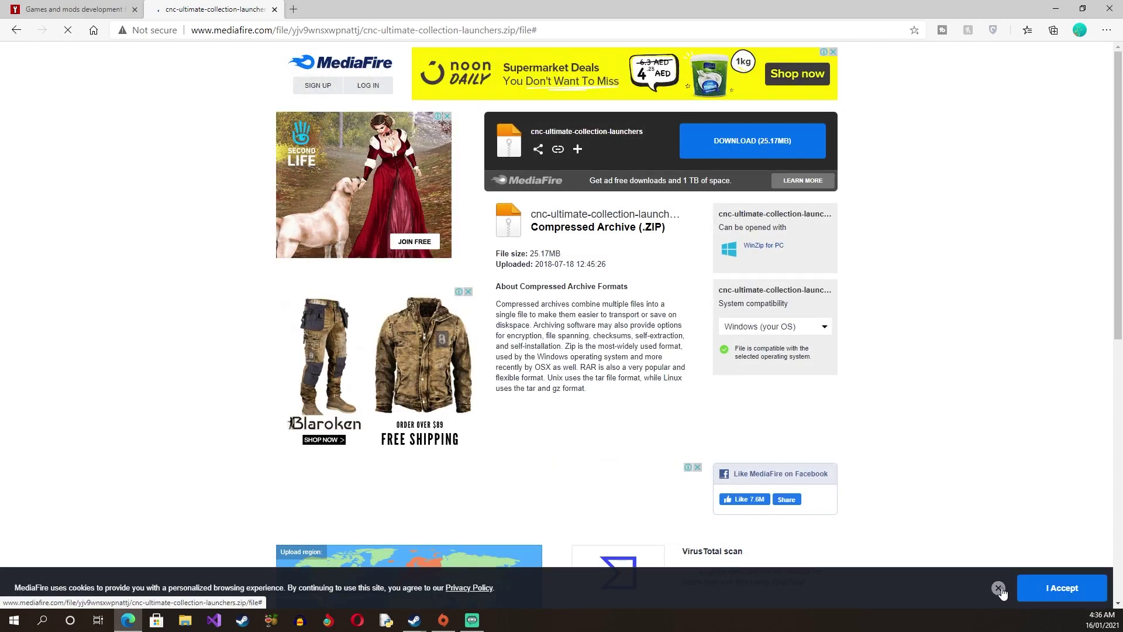
click(999, 588)
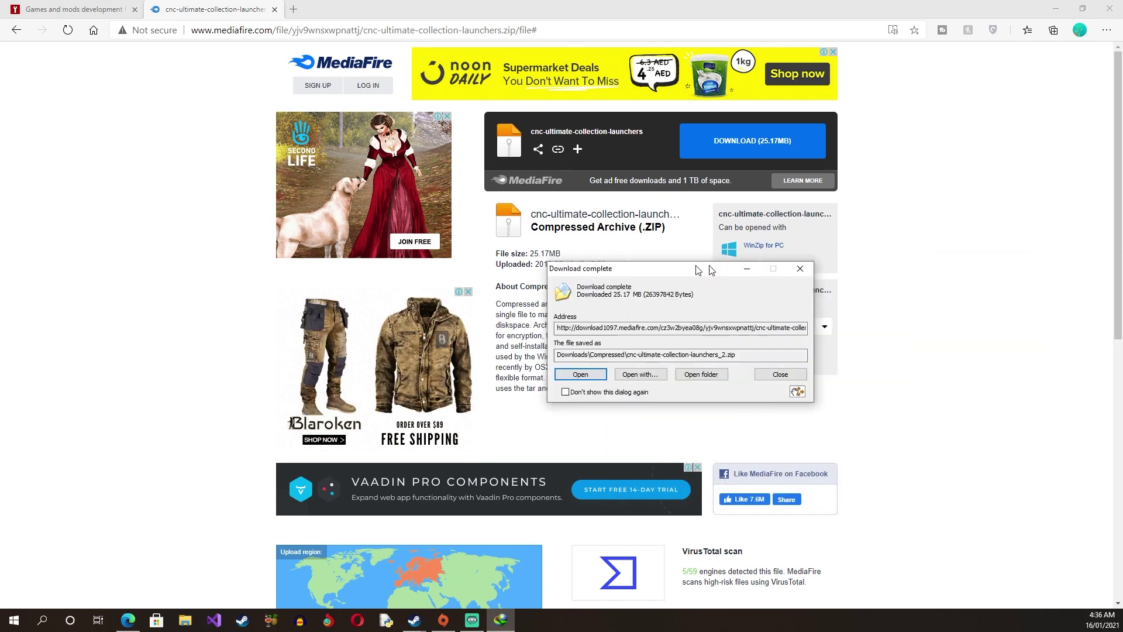
click(800, 268)
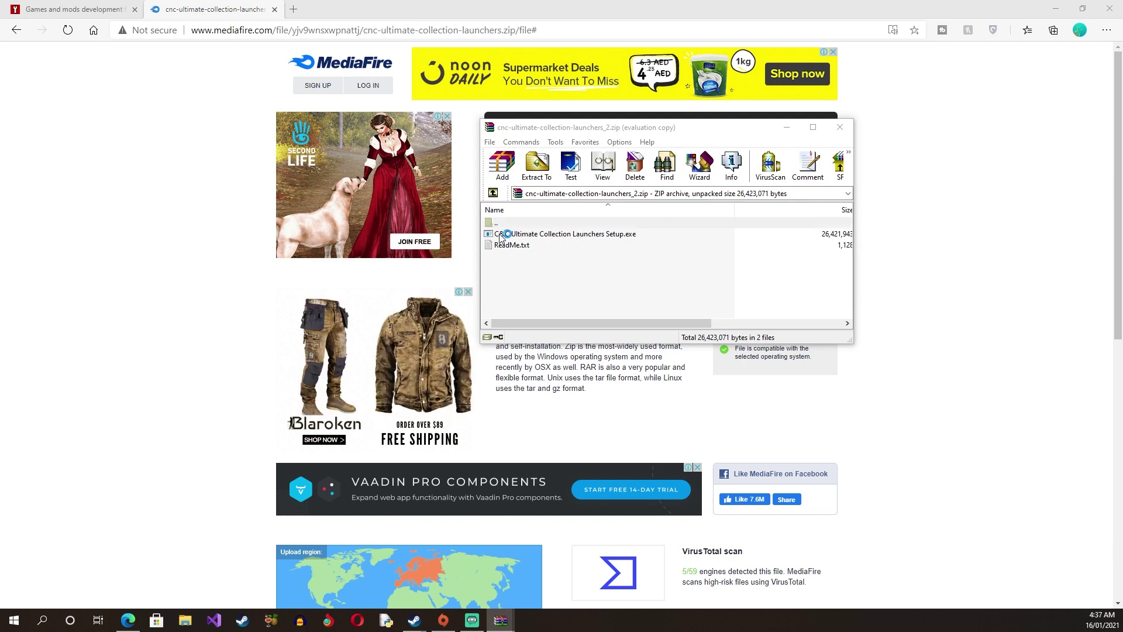
Run C&C Ultimate Collection Launchers Setup.exe up to the game selection, exclude C&C 4 Tiberian Twilight, and quit without installing
double_click(532, 236)
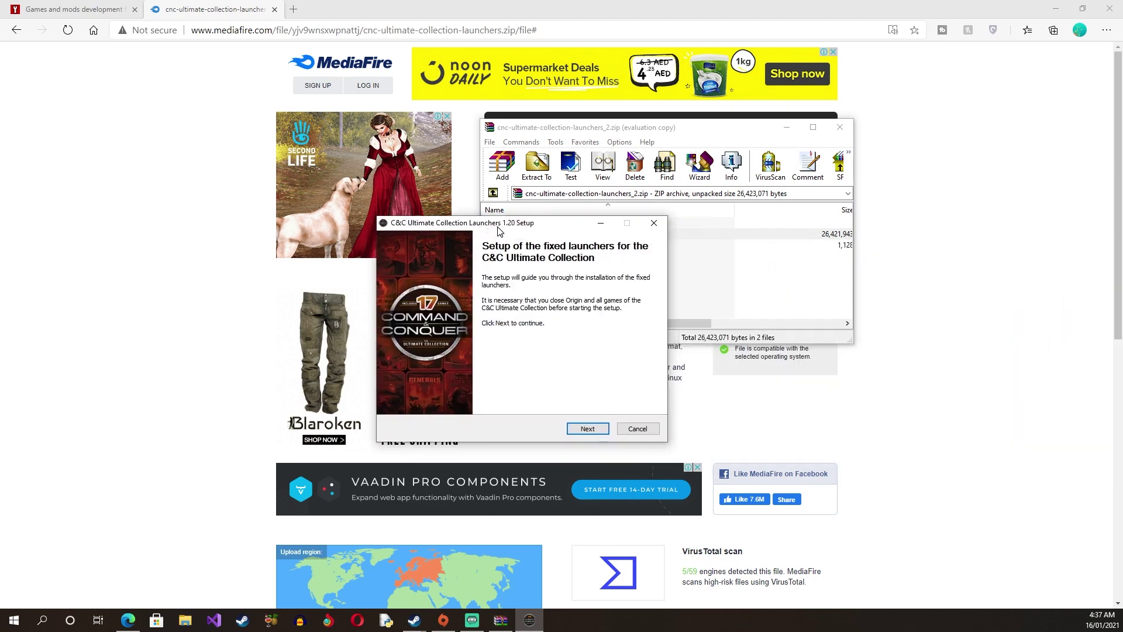
click(579, 426)
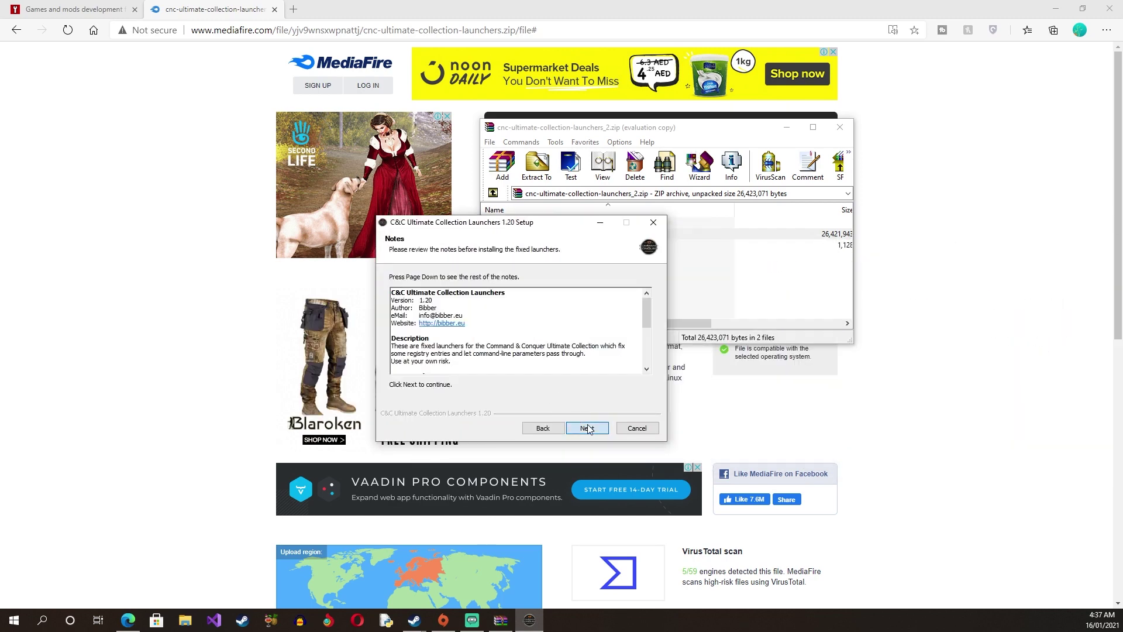
click(579, 423)
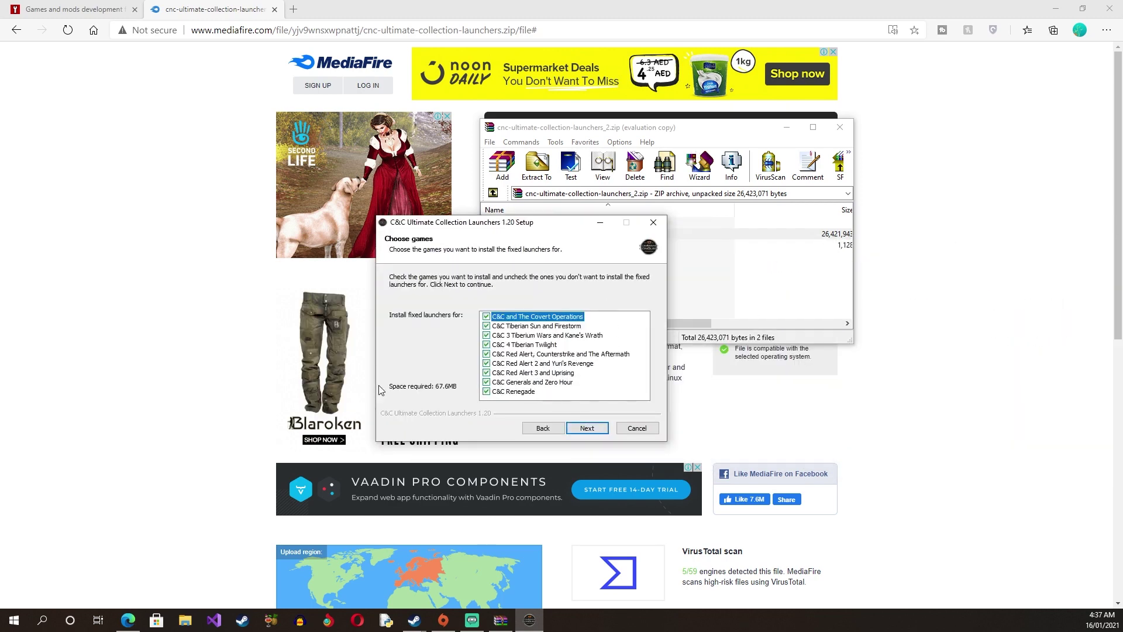
click(486, 345)
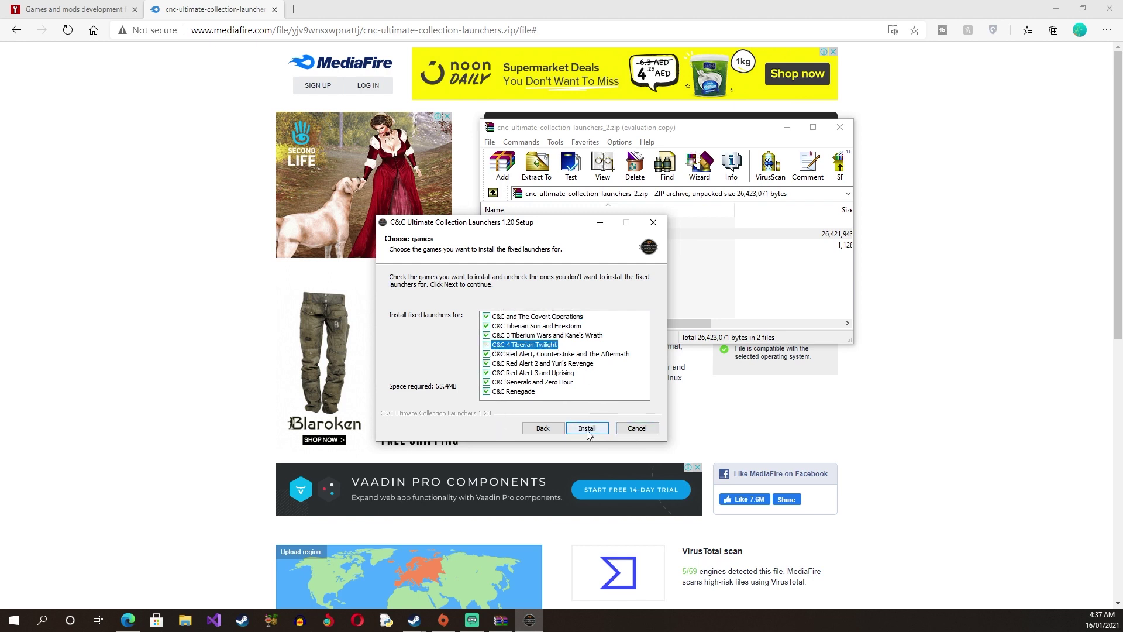
click(637, 433)
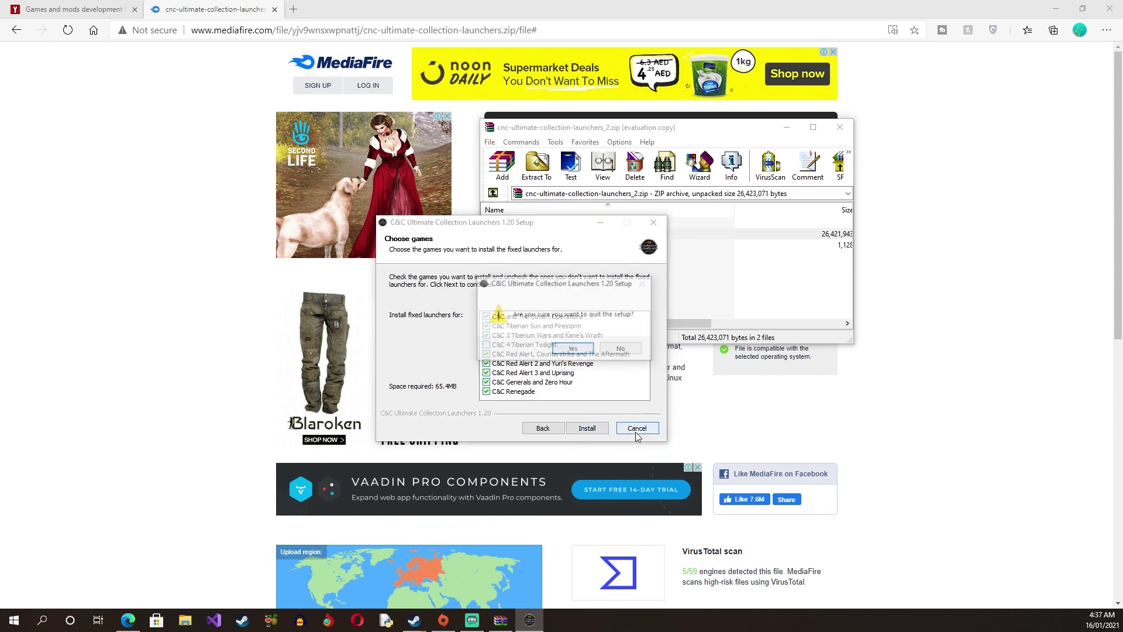
click(573, 349)
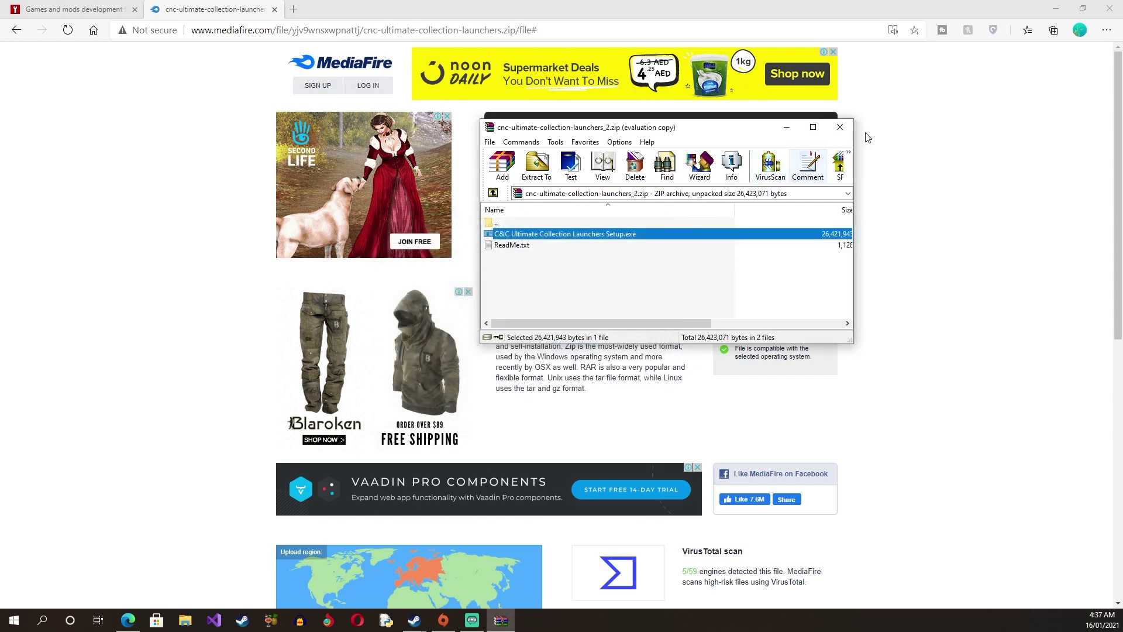
click(840, 127)
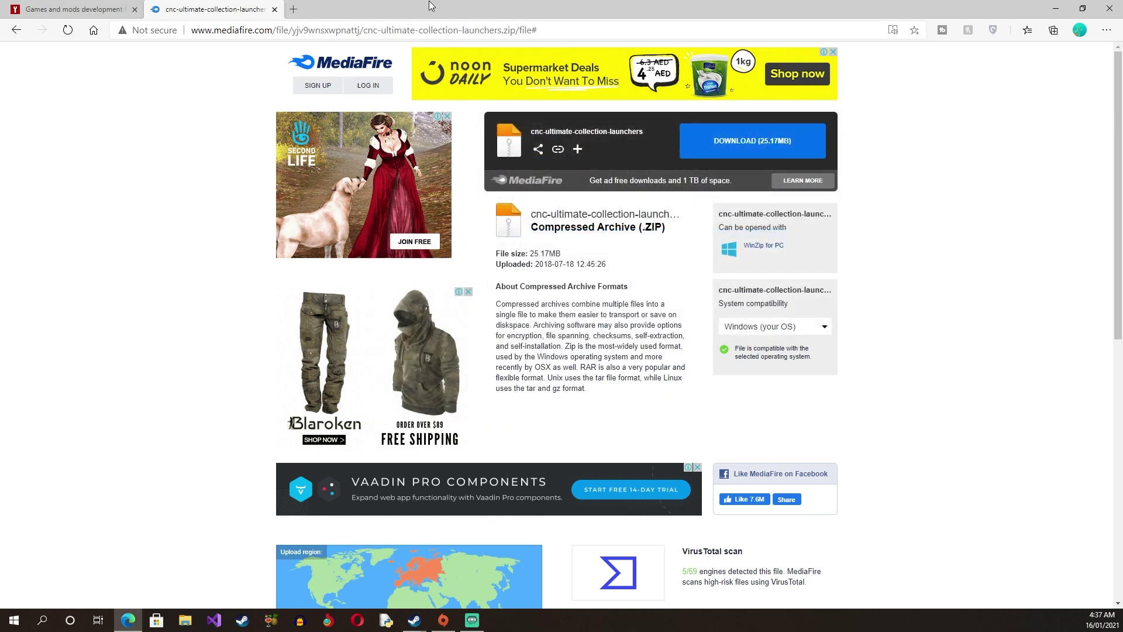
Return to Origin, review Red Alert 3's command line arguments, and close its properties without saving
click(1054, 7)
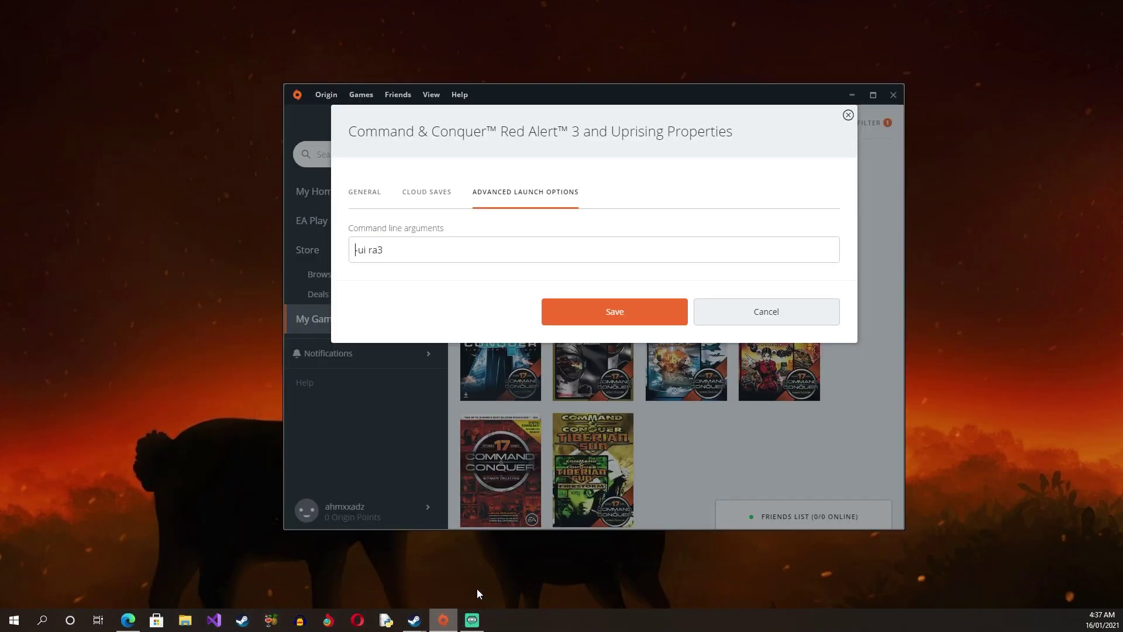
key(alt+space)
click(364, 253)
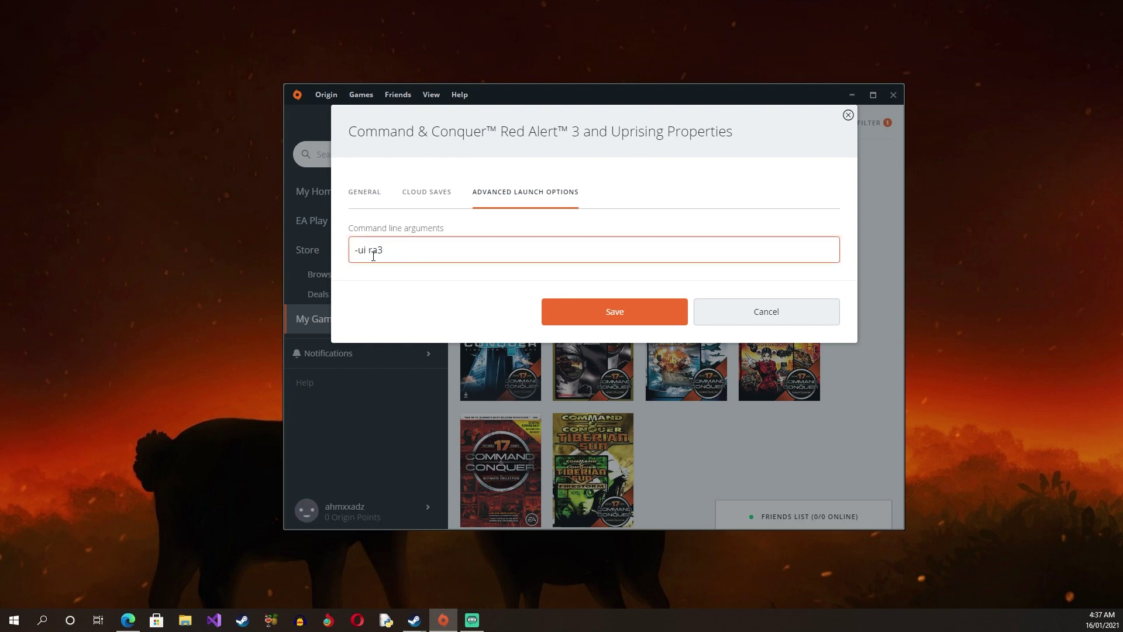
click(727, 320)
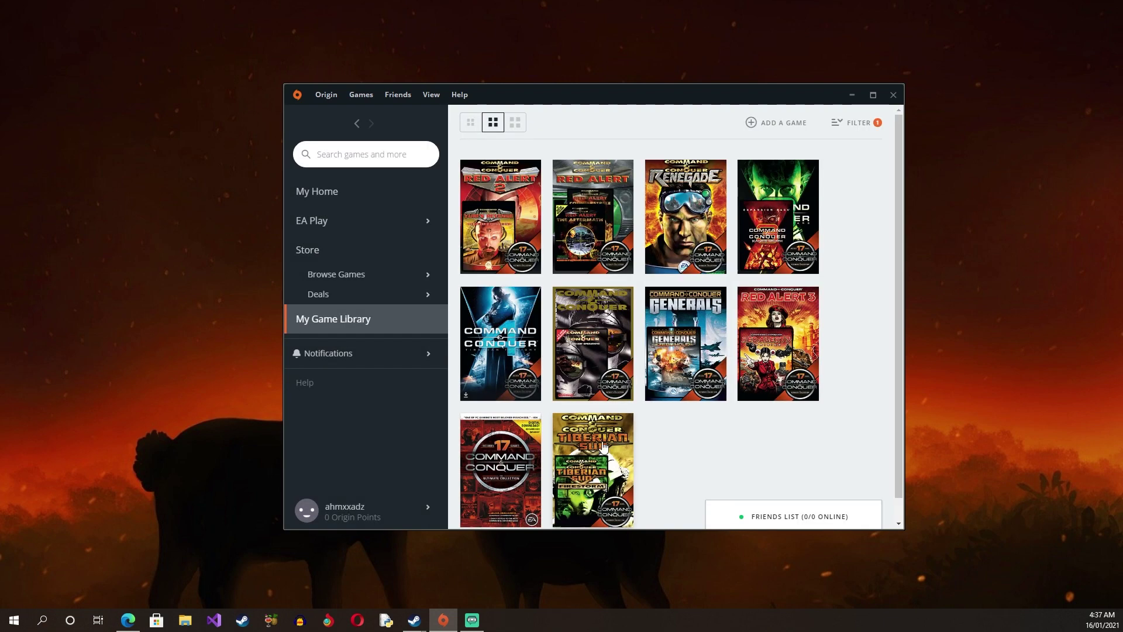
Try -ui as the command line argument for Command & Conquer 3 Tiberium Wars and Kane's Wrath, erase it, and close the properties
scroll(631, 316, down, 1)
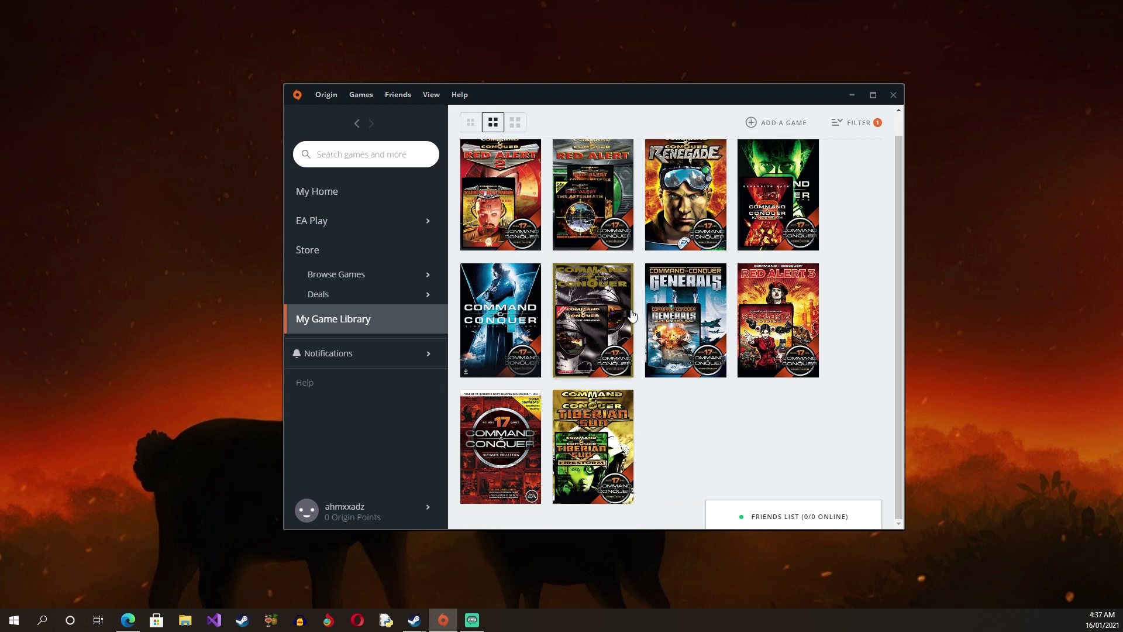
right_click(796, 212)
click(755, 283)
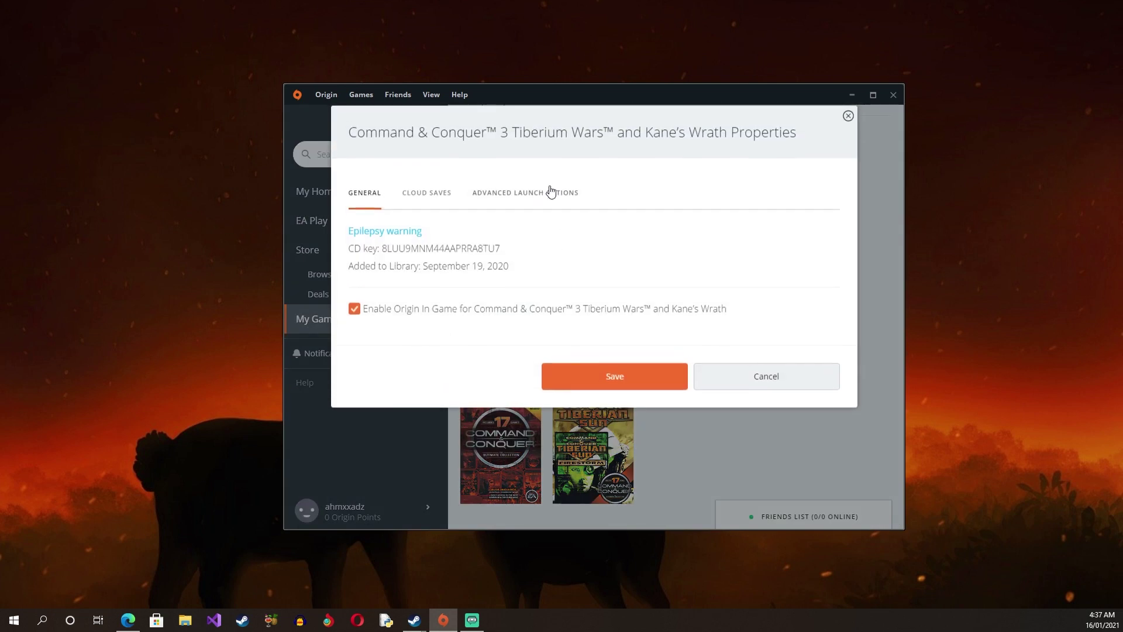
click(550, 191)
click(460, 253)
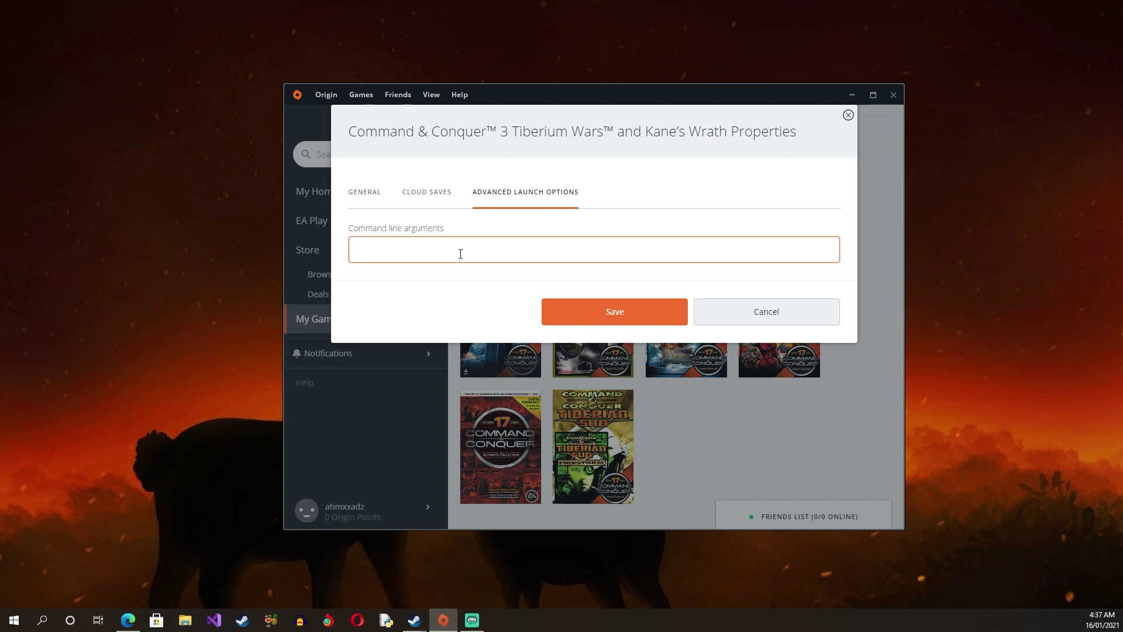
text(-ui)
key(BackSpace)
click(568, 302)
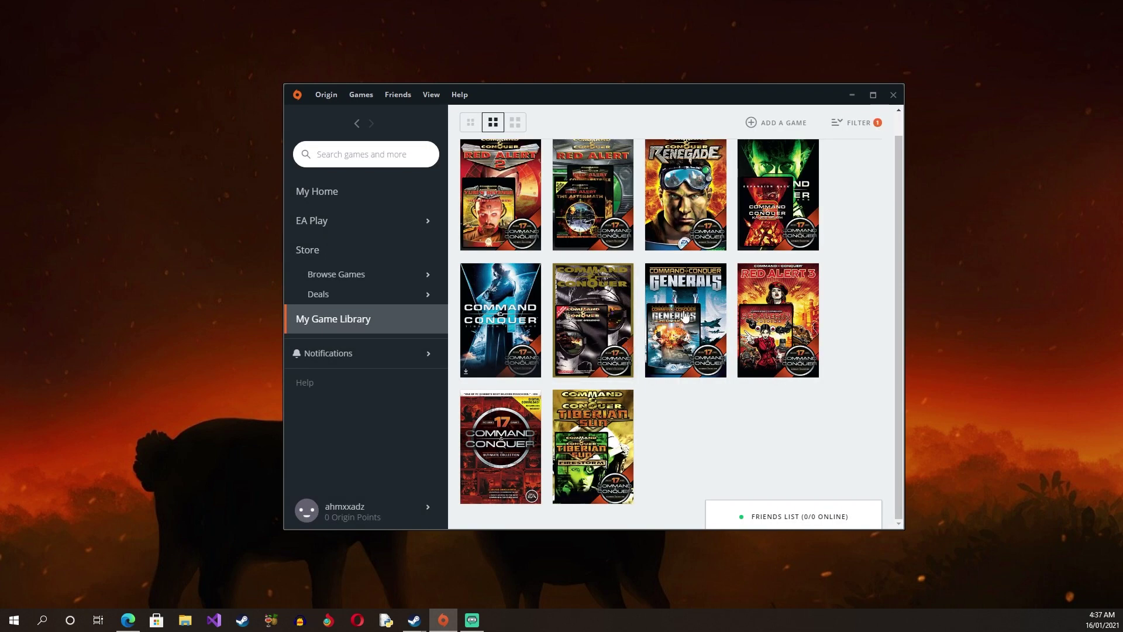
Minimize Origin, check the target in the ra3 - Copy shortcut's properties again, and close them
click(851, 95)
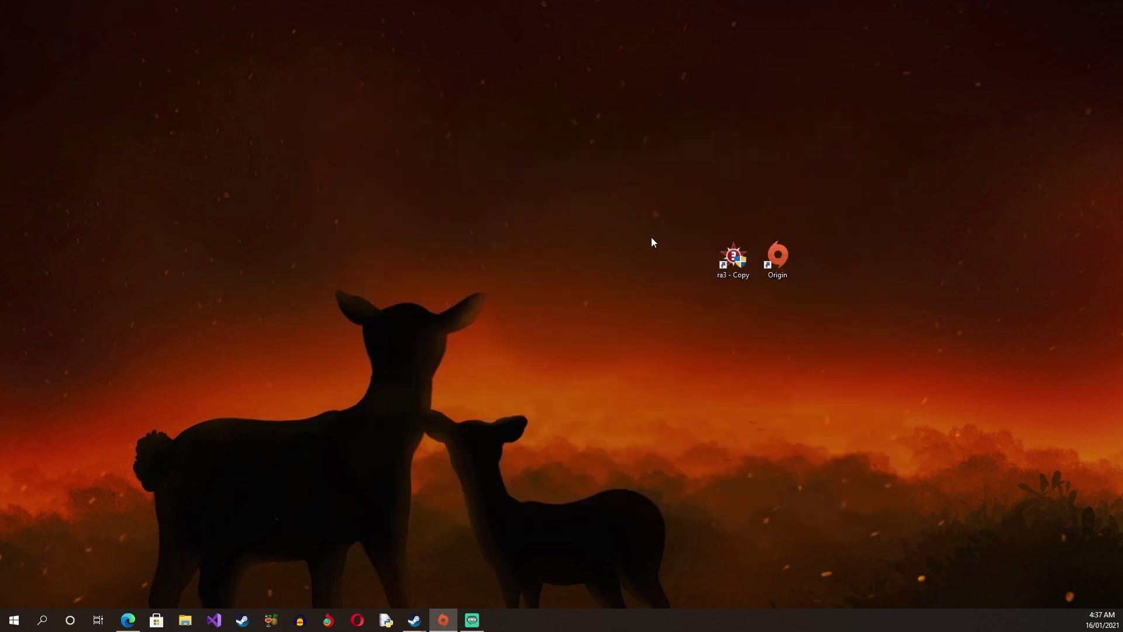
right_click(746, 266)
click(784, 592)
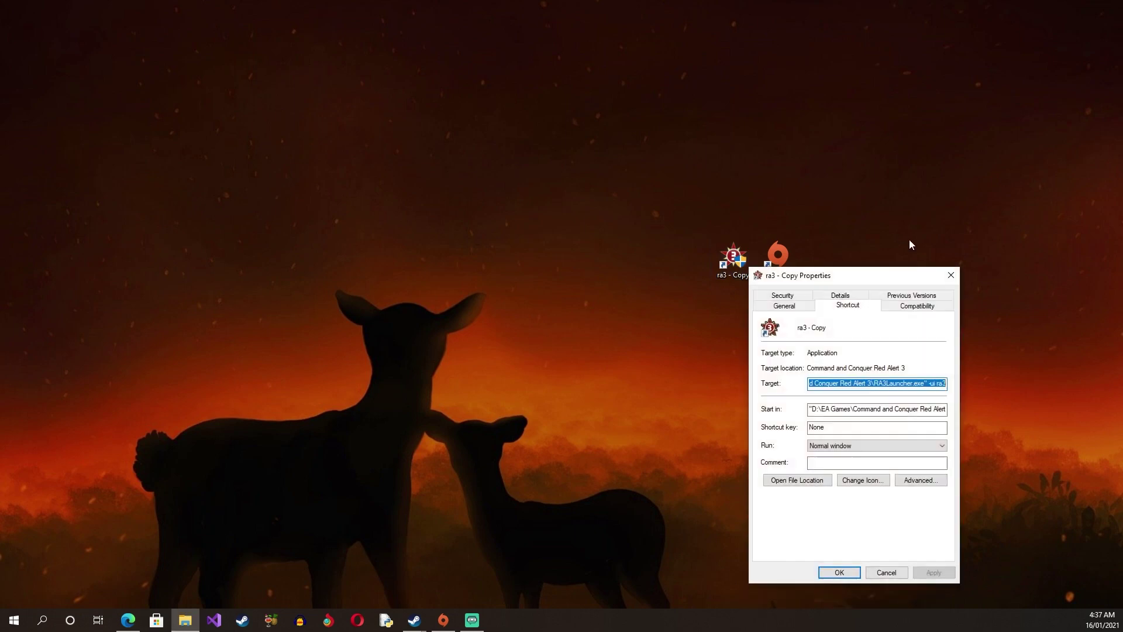
key(Escape)
Launch Red Alert 3 from the ra3 - Copy desktop shortcut and close its launcher
double_click(748, 269)
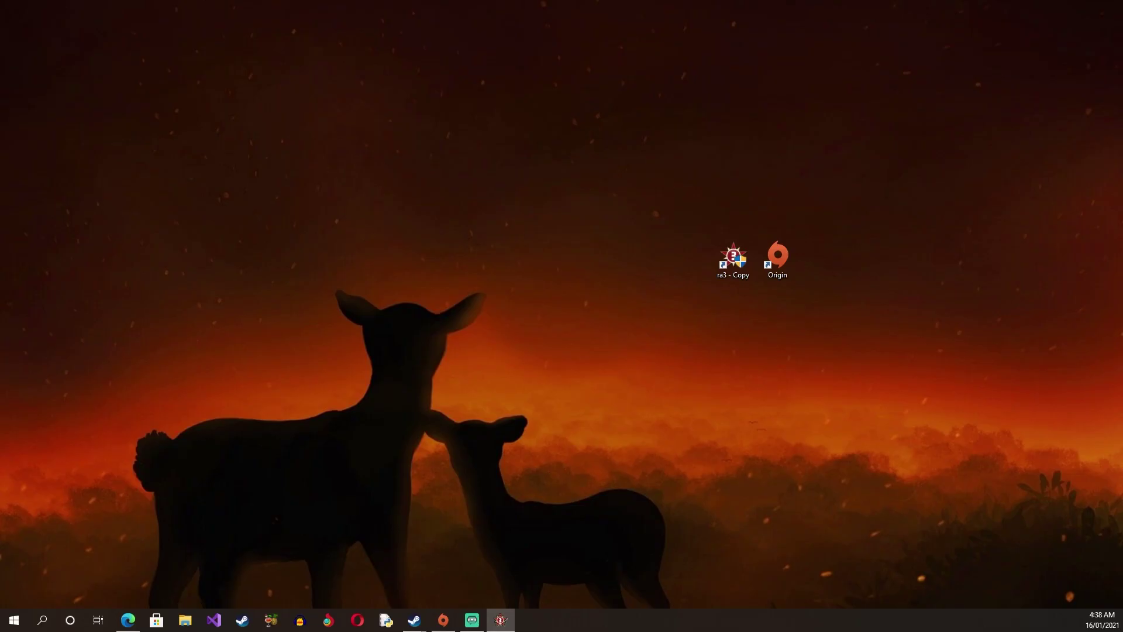
click(562, 290)
click(947, 159)
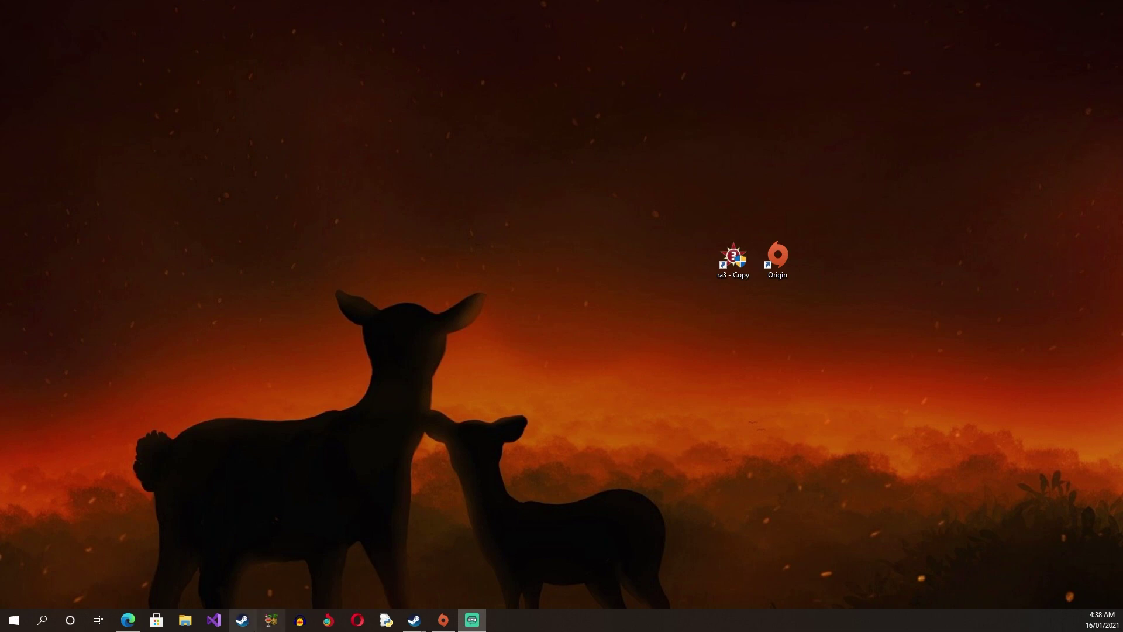
Switch to Steam and open the properties of Command and Conquer 3: Tiberium Wars from the library
mouse_move(415, 619)
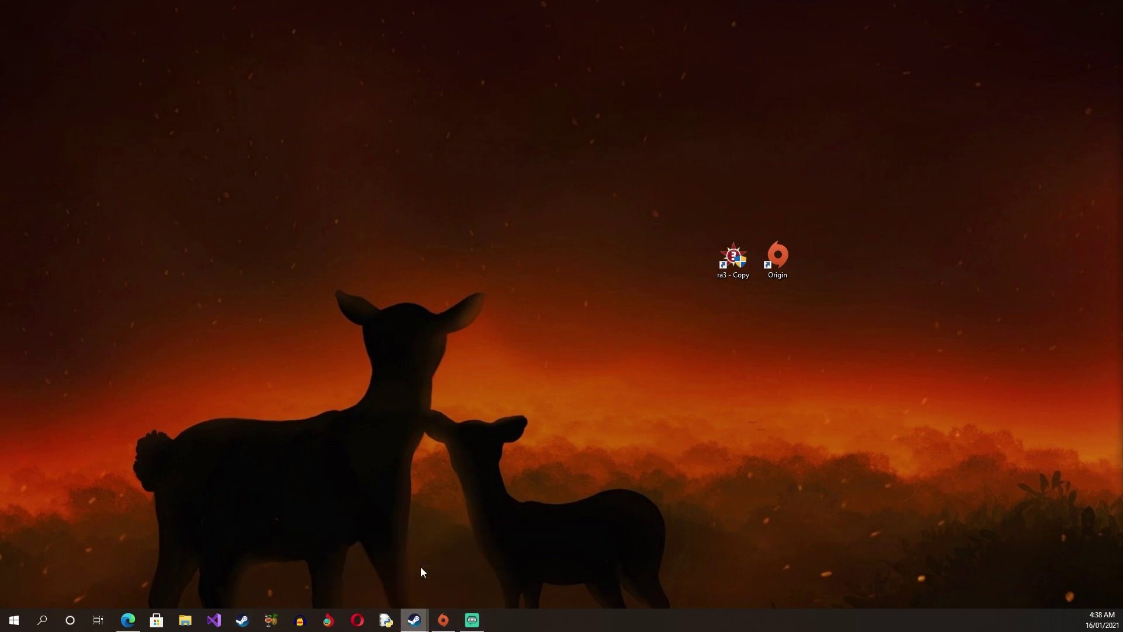
click(414, 620)
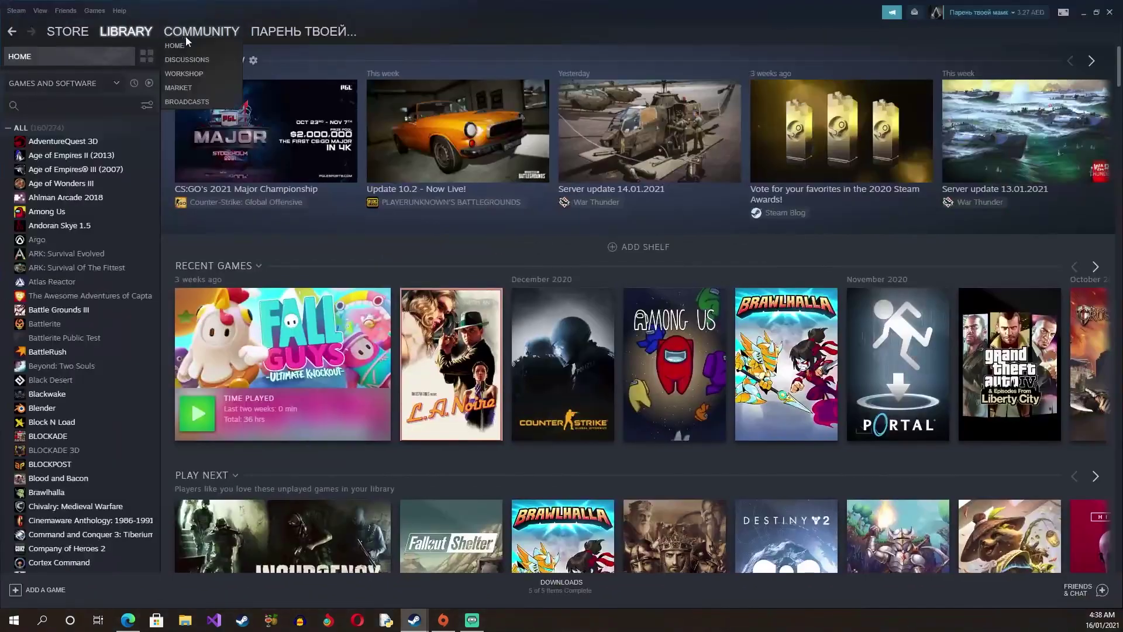
scroll(64, 374, down, 2)
scroll(67, 400, down, 1)
click(68, 360)
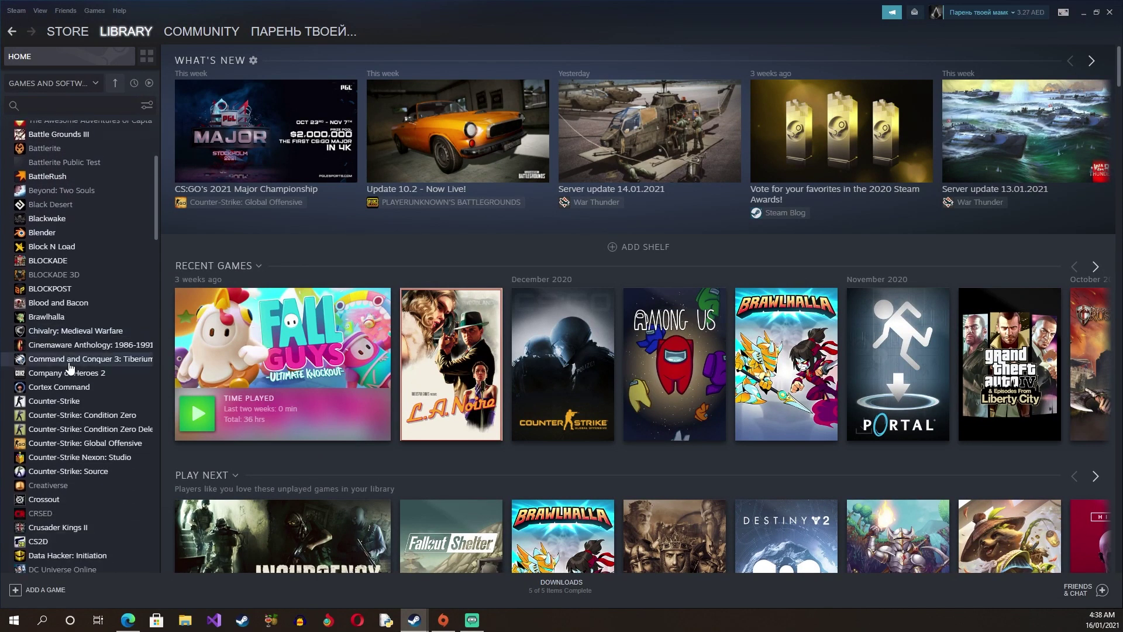
right_click(69, 363)
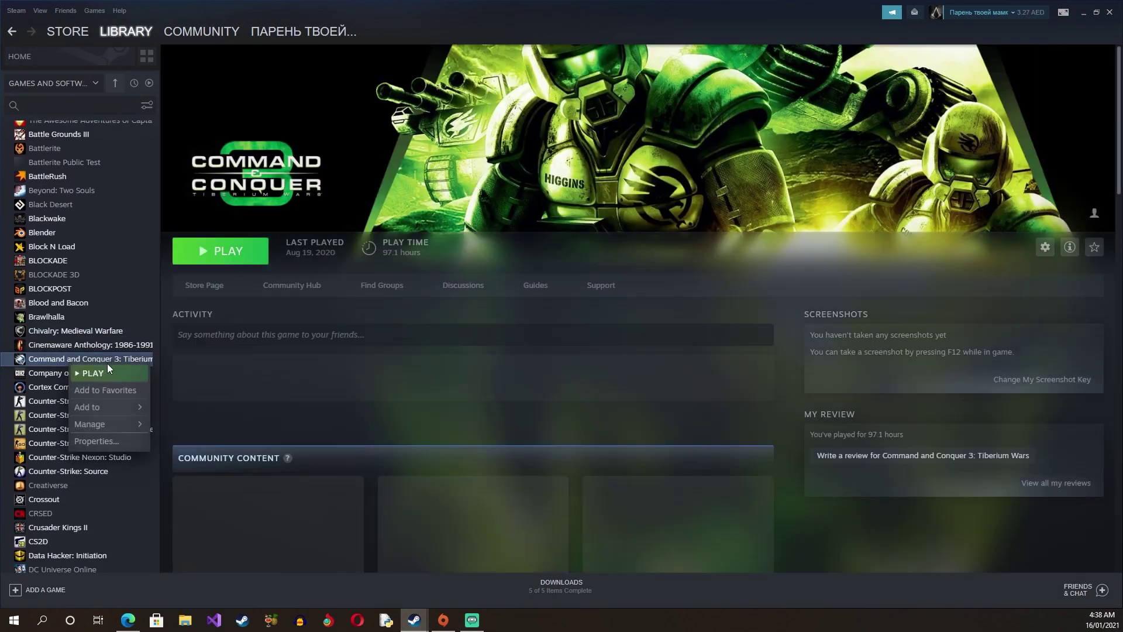
click(110, 442)
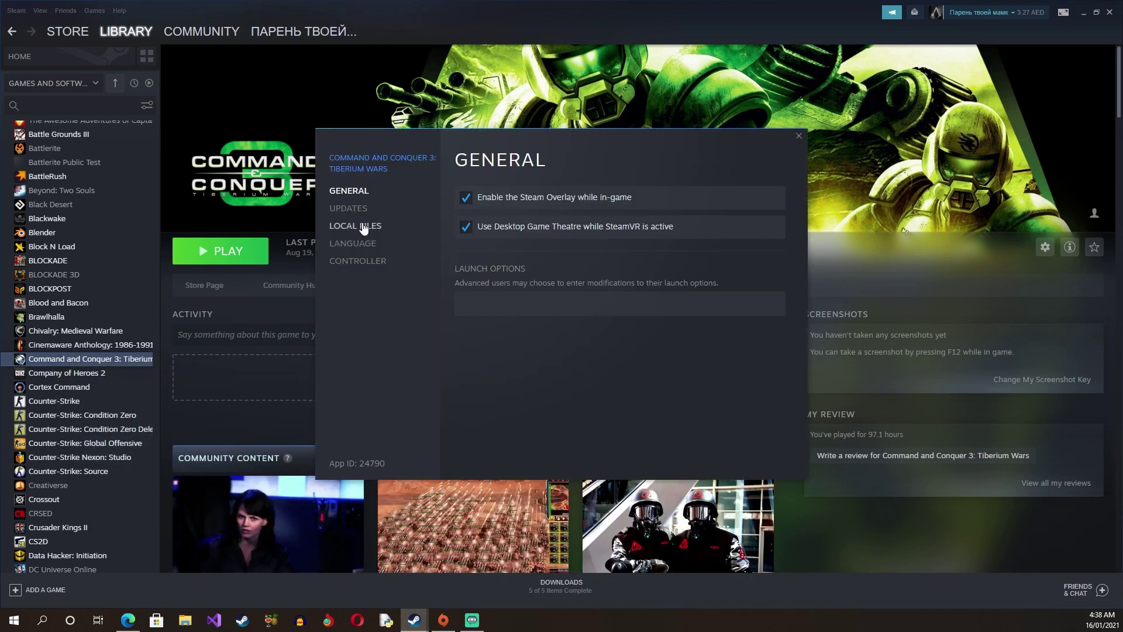
Point out the empty launch options field, close the game's properties without entering anything, and minimize Steam
click(501, 305)
click(799, 137)
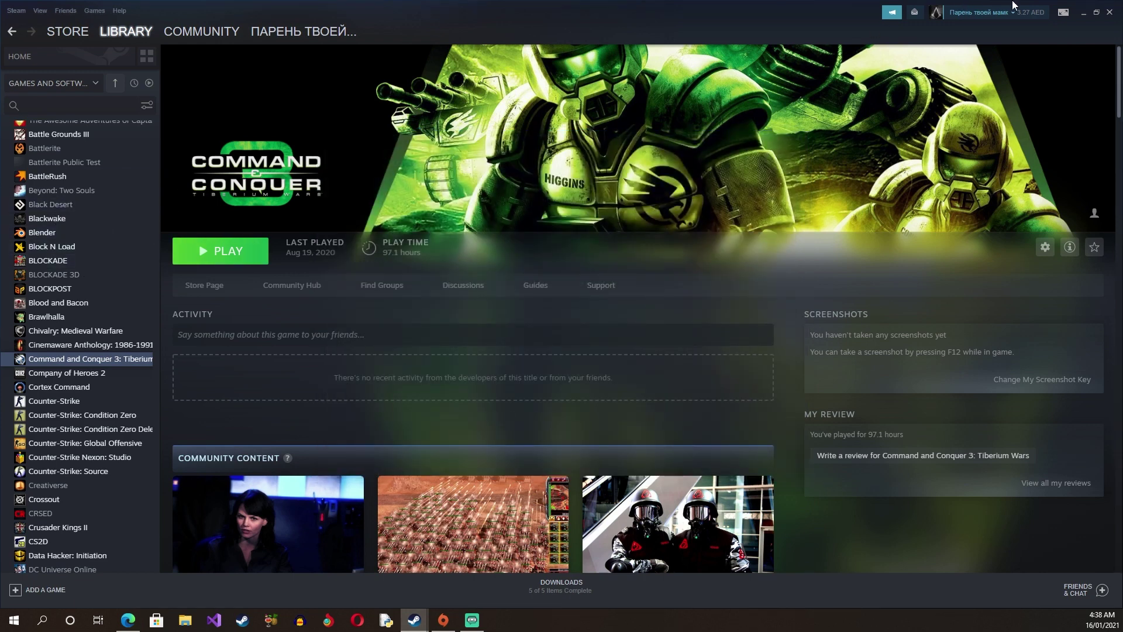
click(1083, 13)
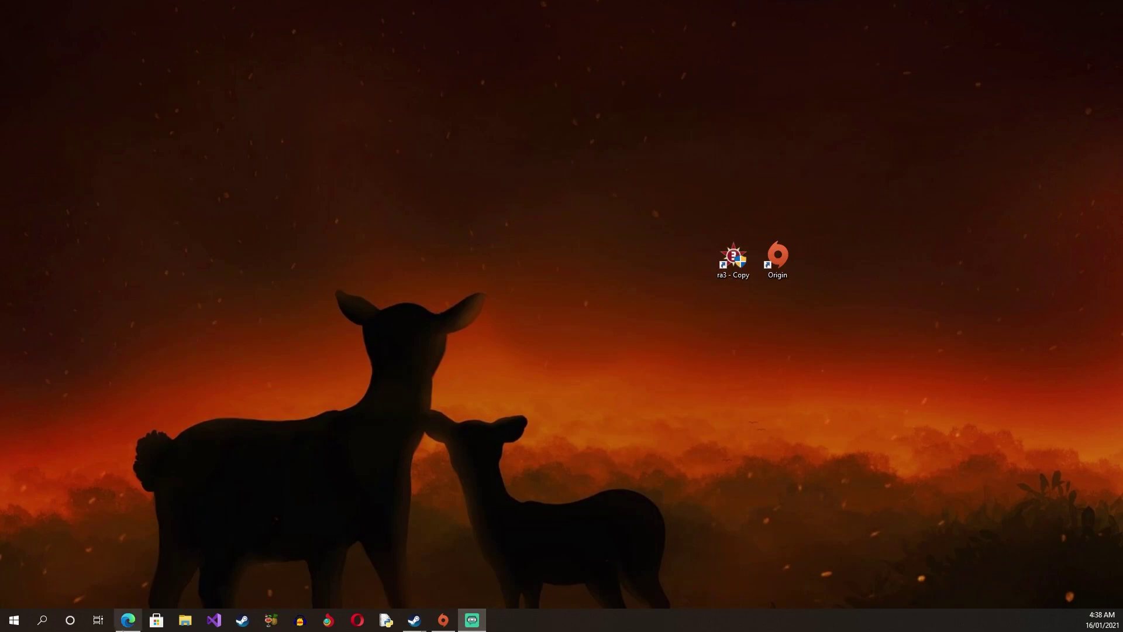
Switch to the Mod DB page in Edge and search the whole site for "red alert 3"
click(128, 619)
click(82, 19)
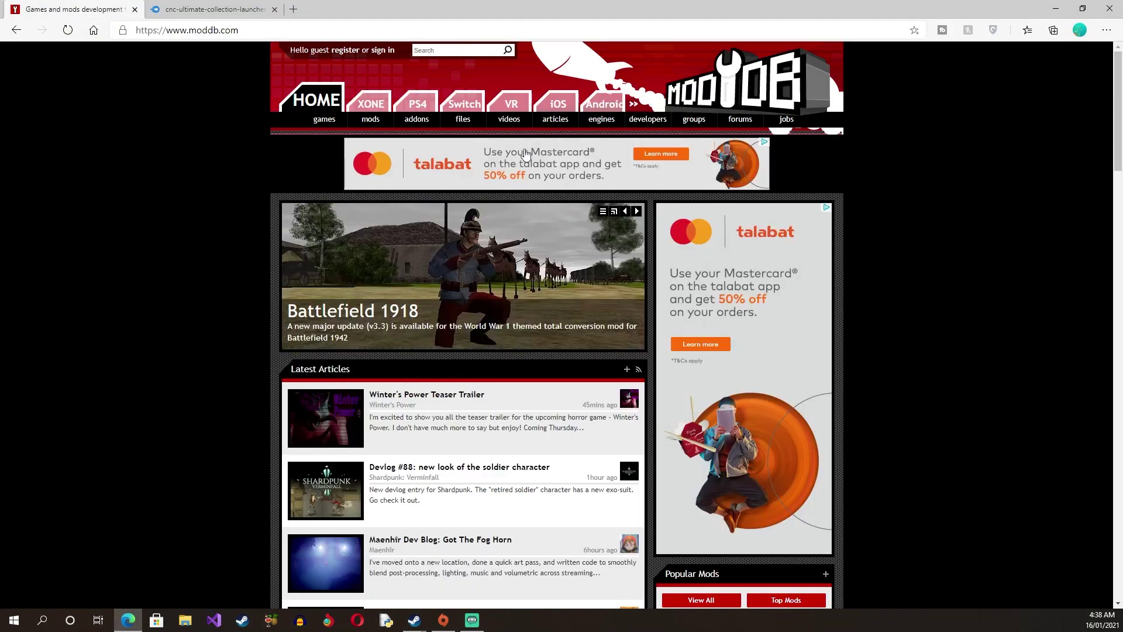
right_click(463, 48)
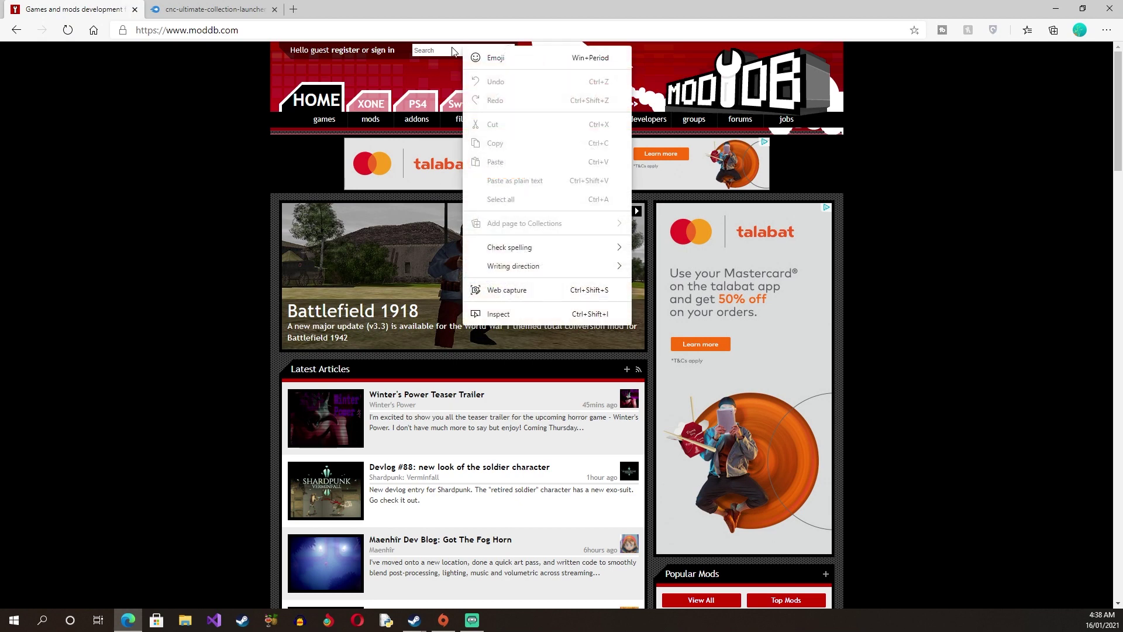
click(454, 49)
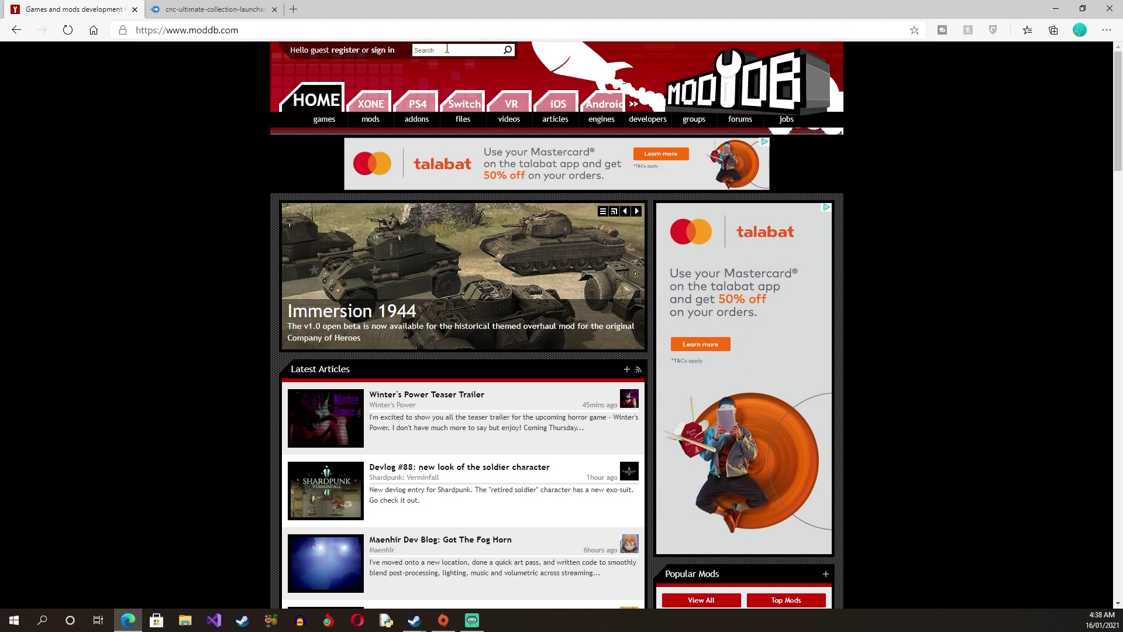
text(resd)
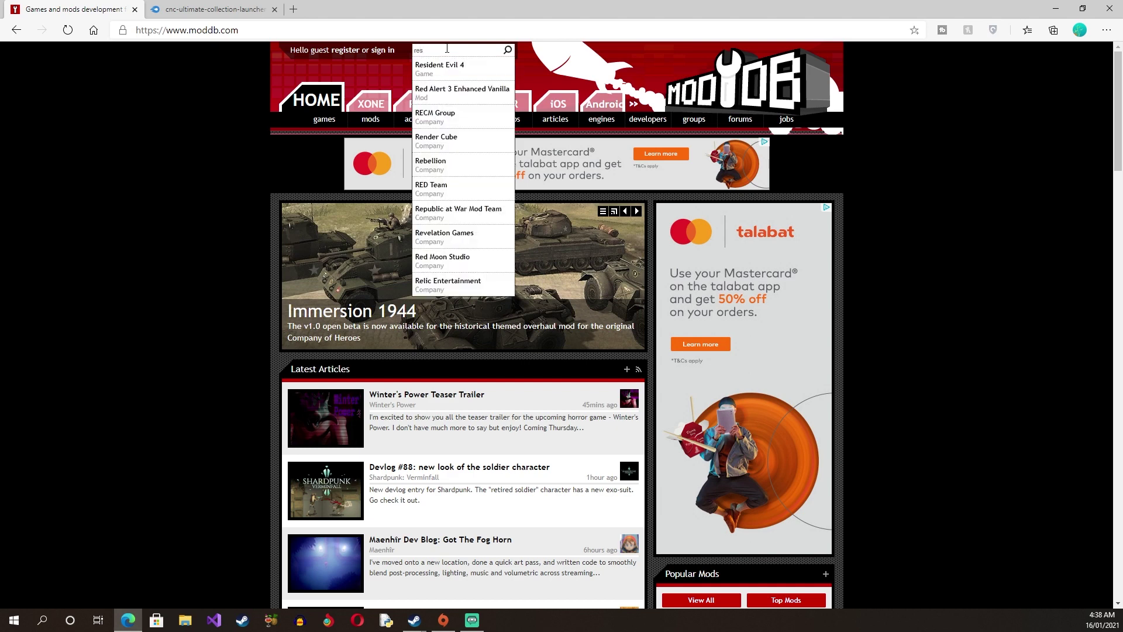
key(BackSpace)
key(BackSpace)
text(d alert )
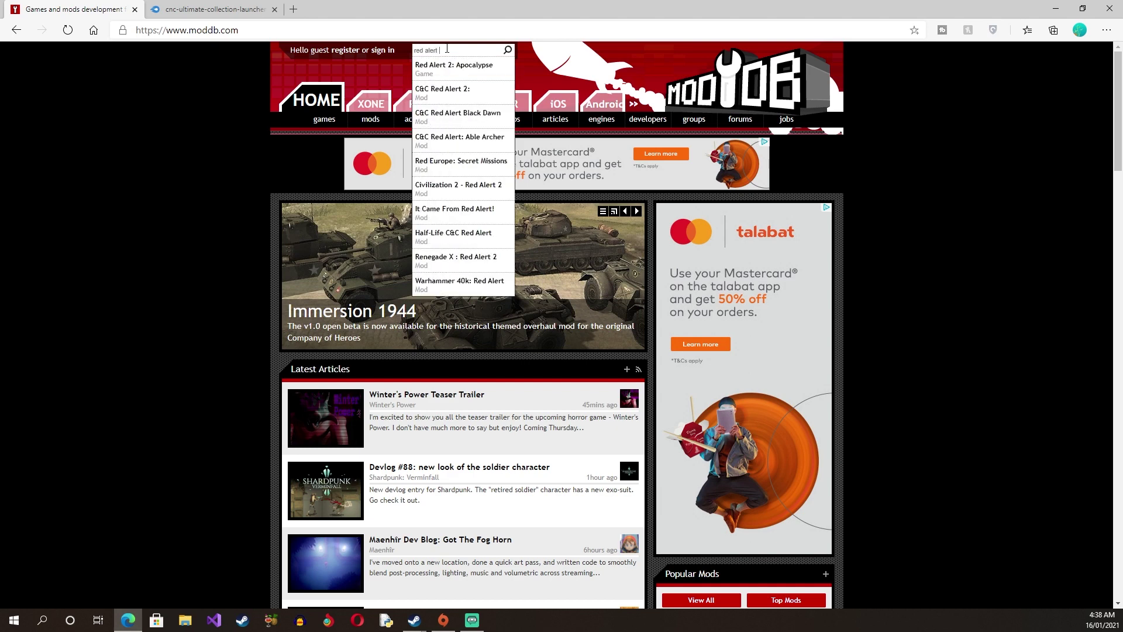
text(3)
key(Return)
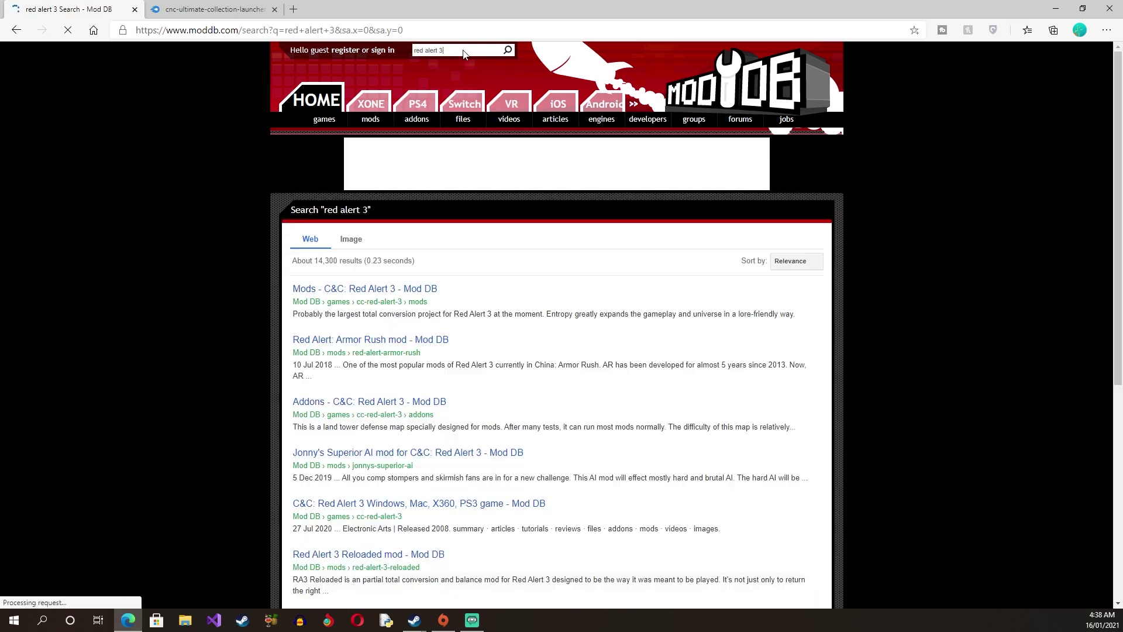
Open Mod DB's games section and search the games list for "red alert 3"
drag(462, 50, 425, 50)
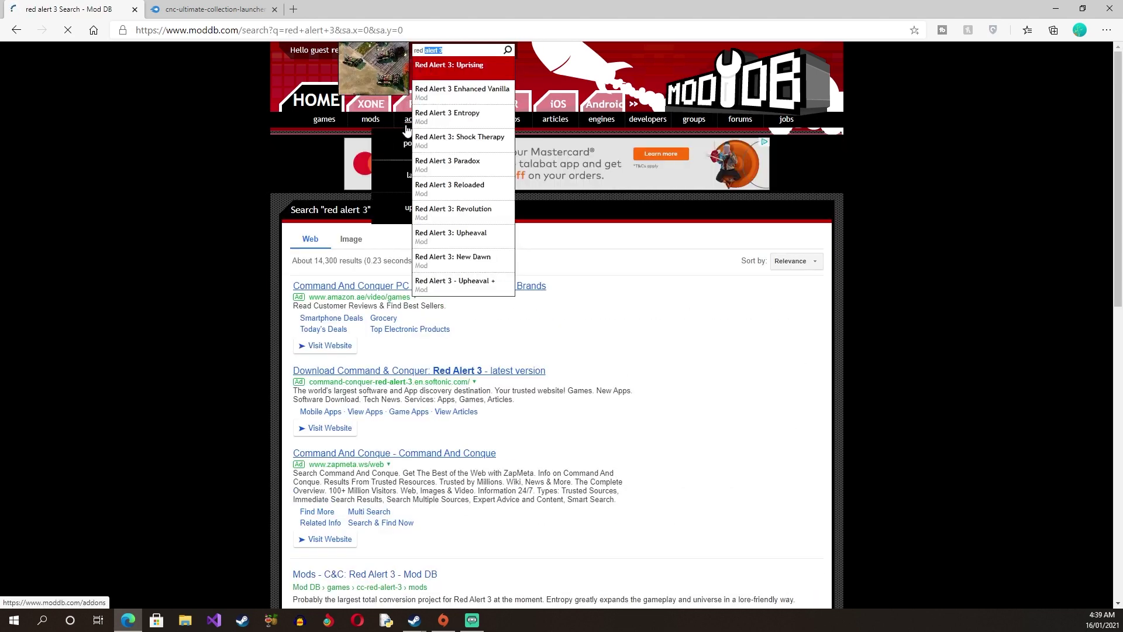
click(325, 119)
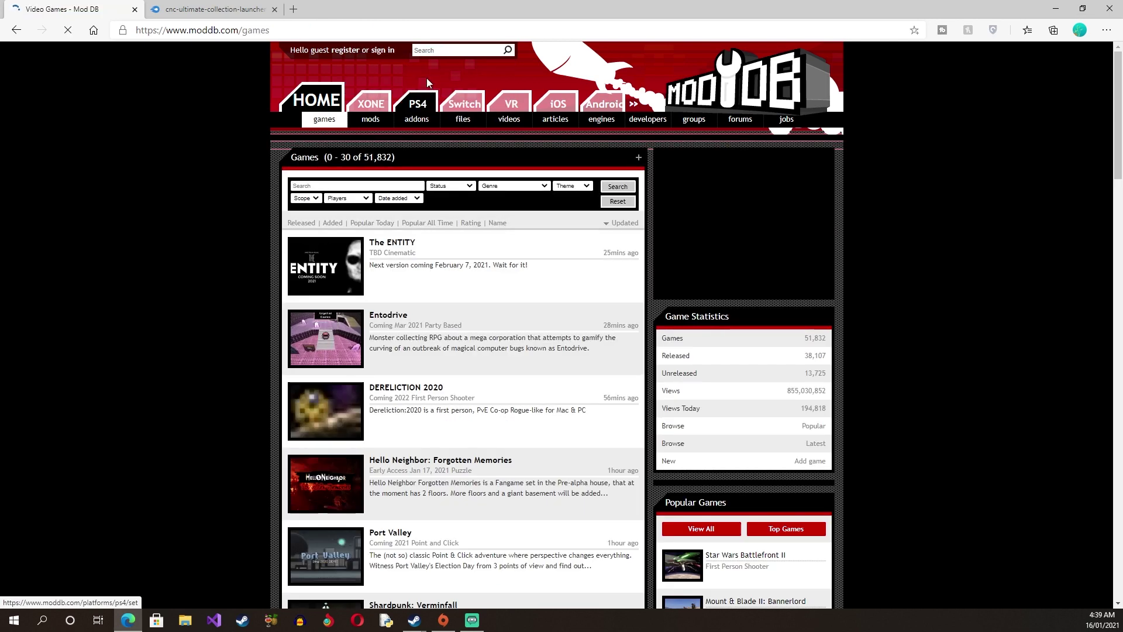
right_click(372, 238)
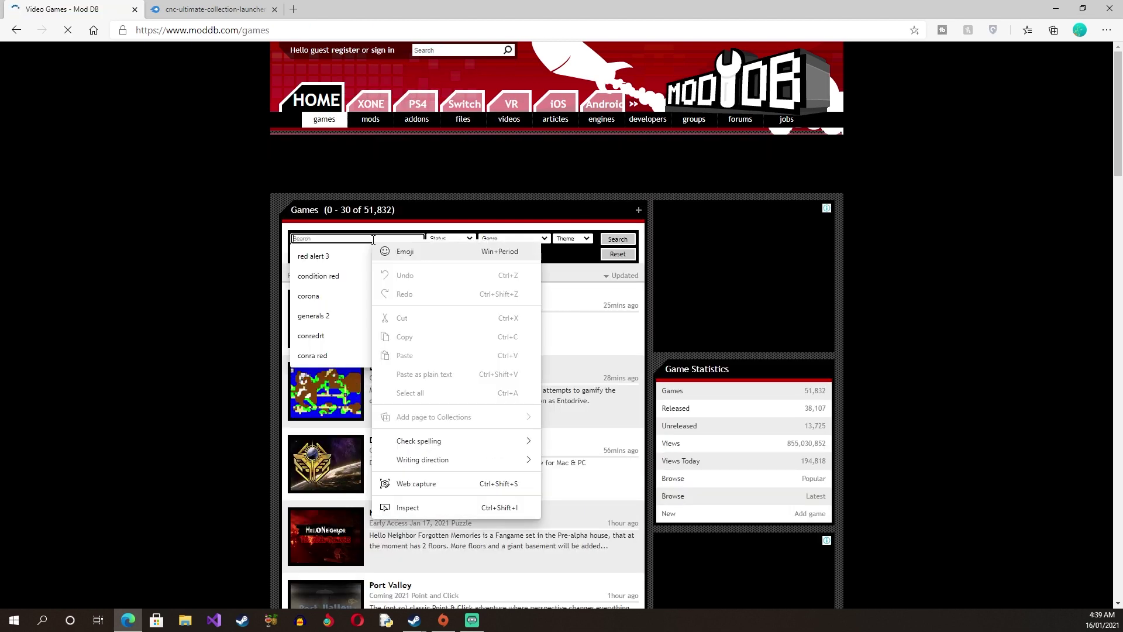
click(337, 258)
click(337, 258)
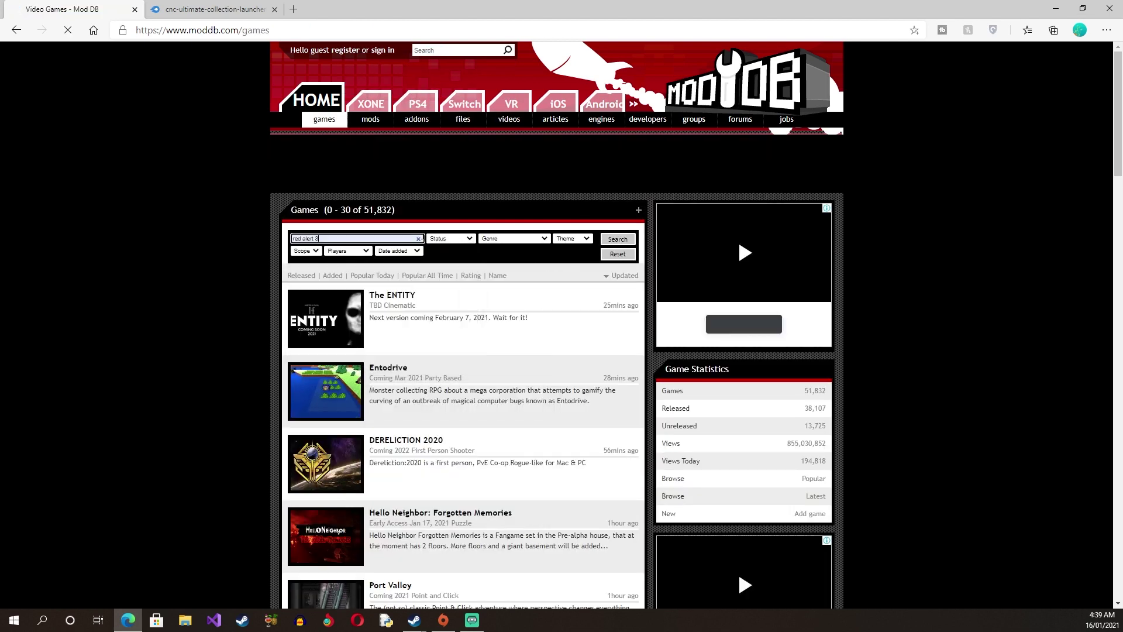
click(619, 240)
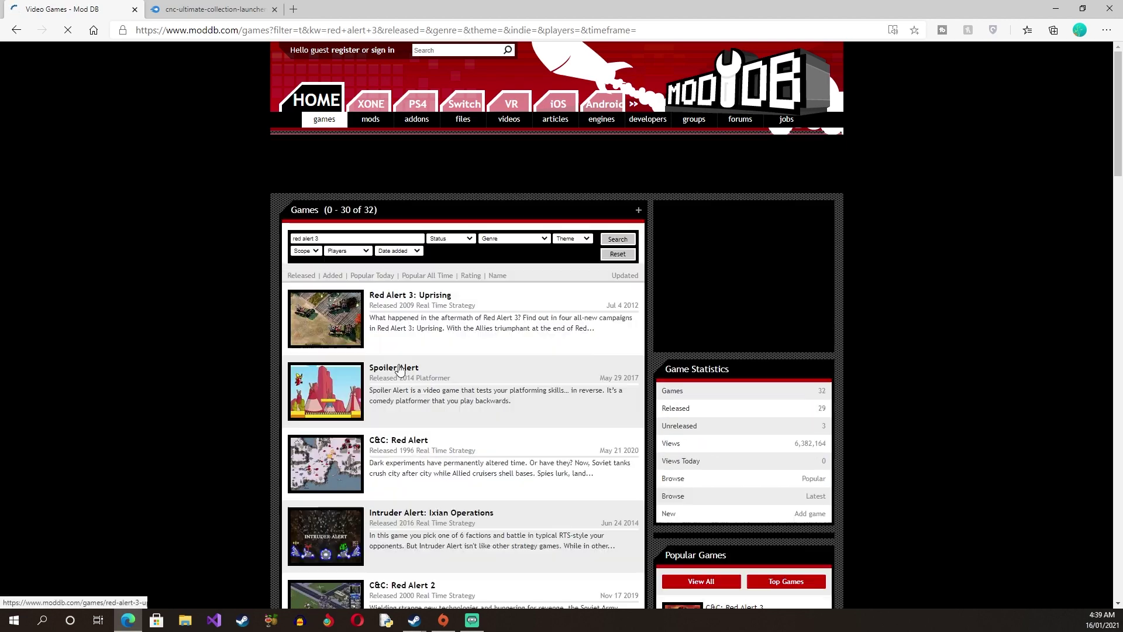
Open the C&C: Red Alert 3 game page from the results and go to its mods list
scroll(408, 378, down, 3)
scroll(409, 377, down, 5)
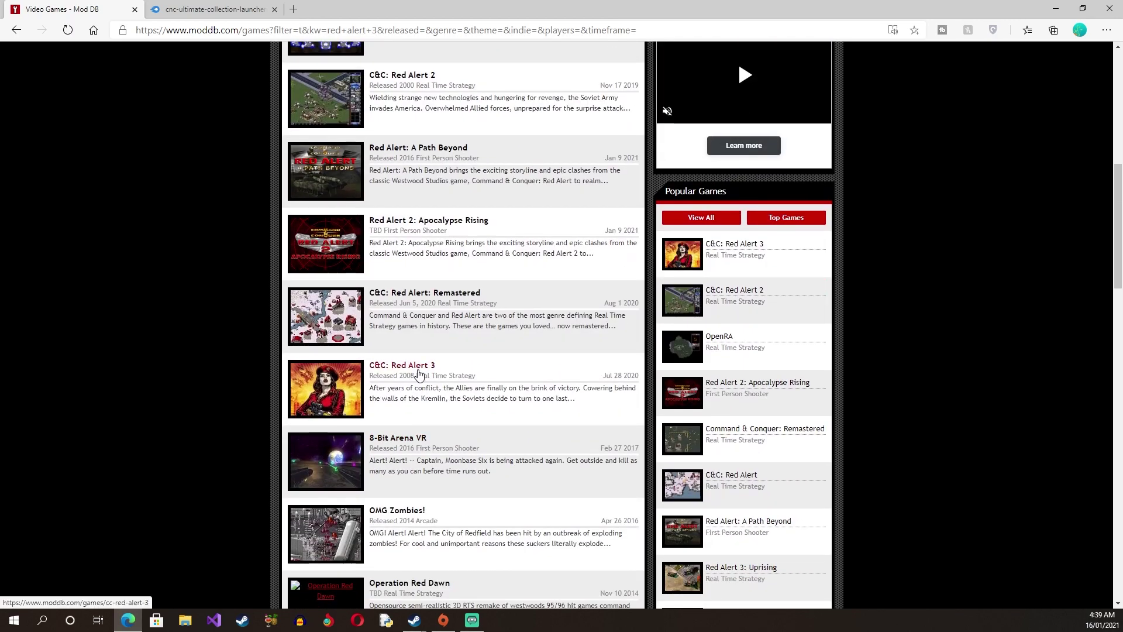
click(417, 368)
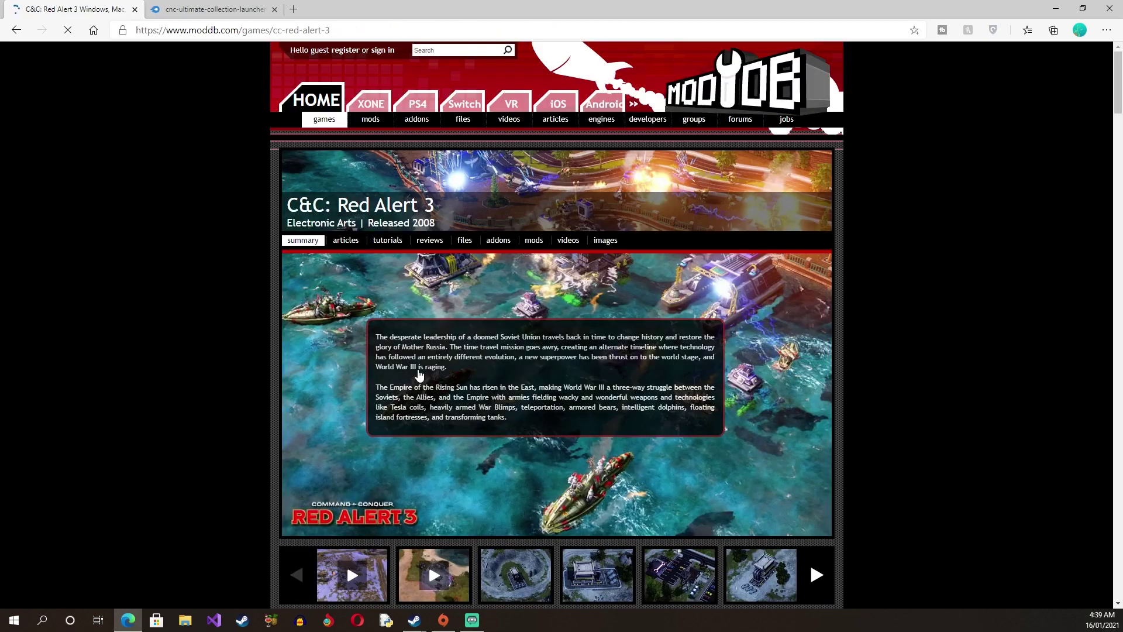
scroll(434, 357, down, 5)
scroll(434, 357, down, 2)
scroll(430, 357, up, 6)
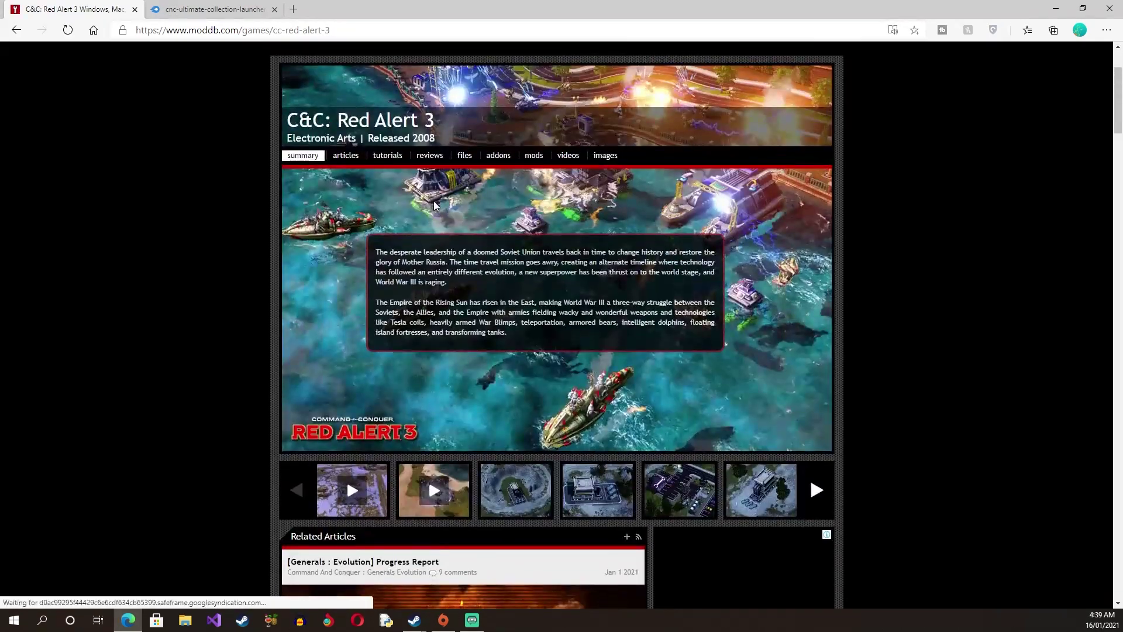
click(534, 155)
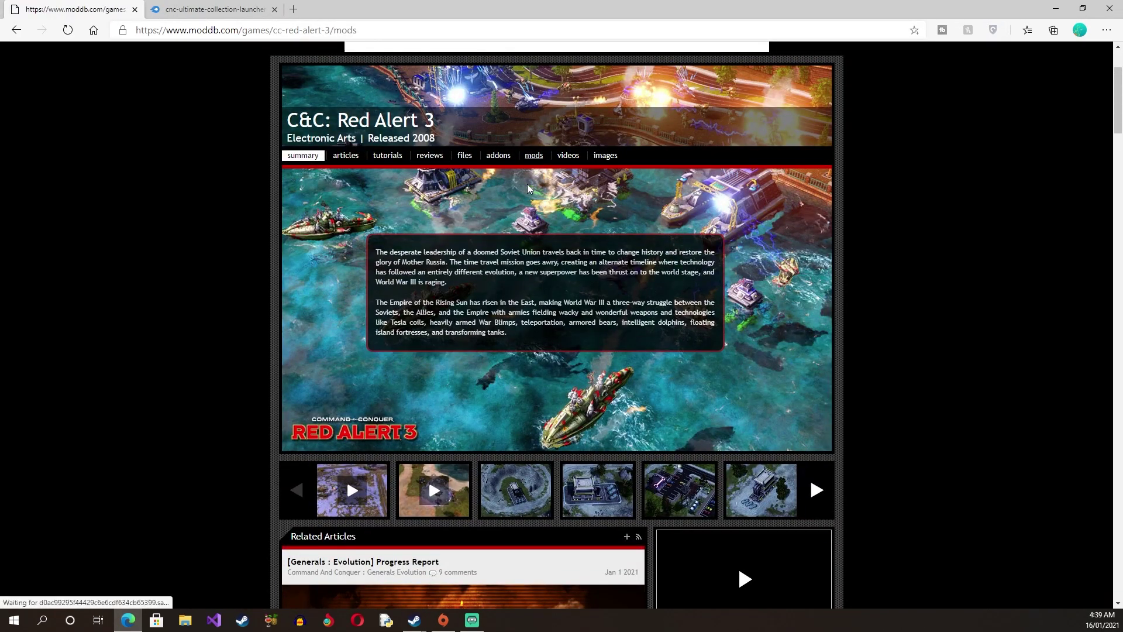
Look through the mods listed for C&C: Red Alert 3, return to the start of the list, and show the desktop
scroll(496, 295, down, 10)
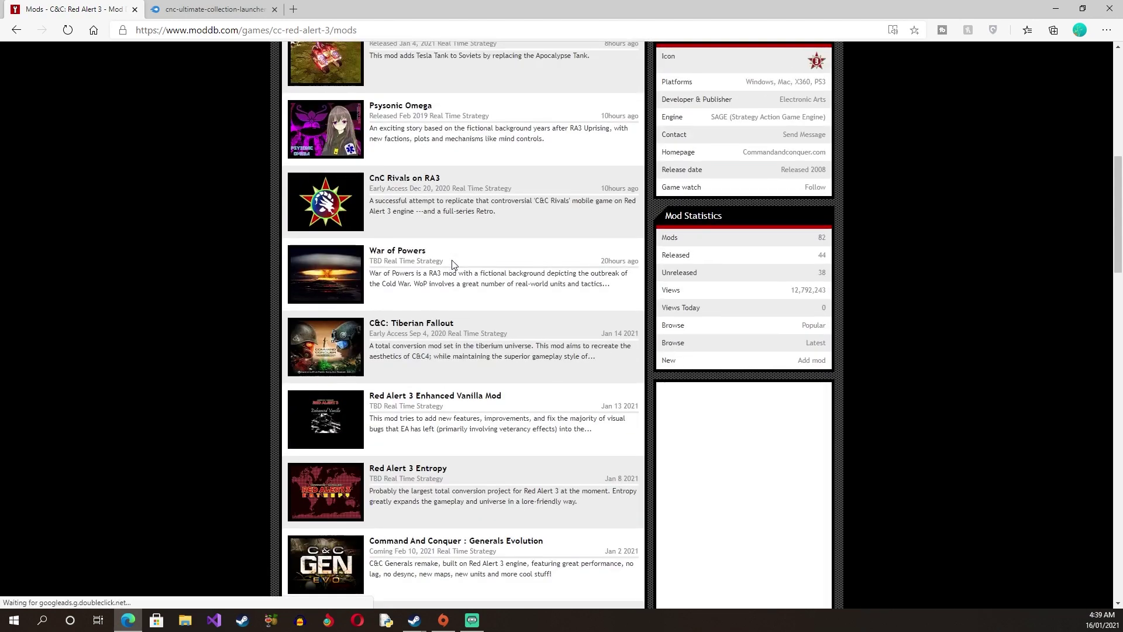
scroll(453, 263, down, 7)
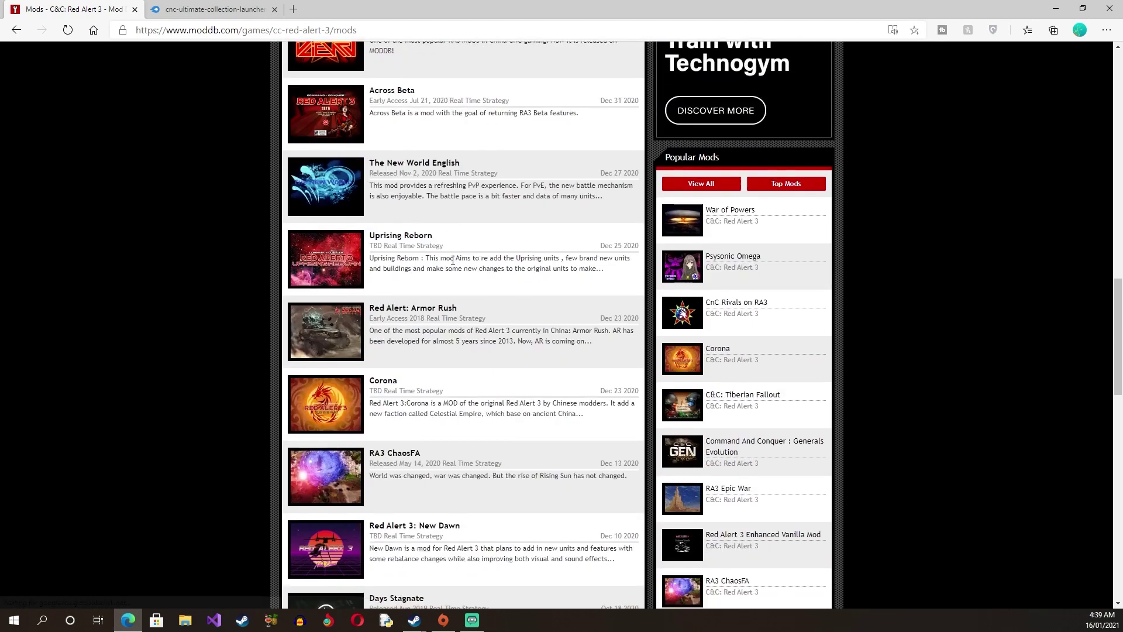
scroll(453, 260, down, 3)
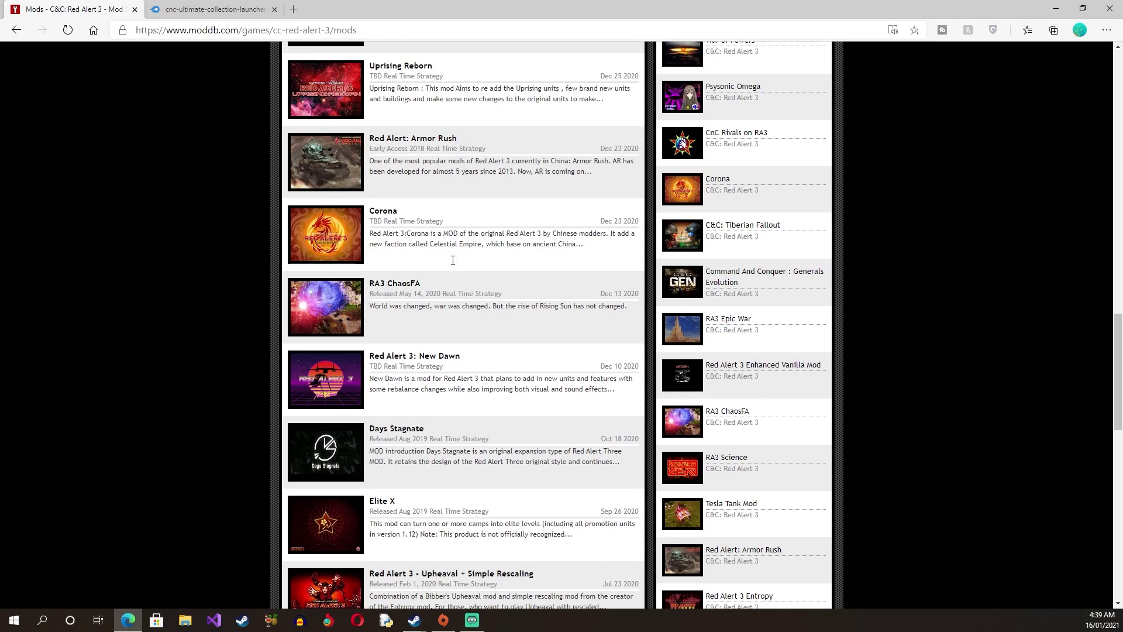
scroll(452, 264, down, 2)
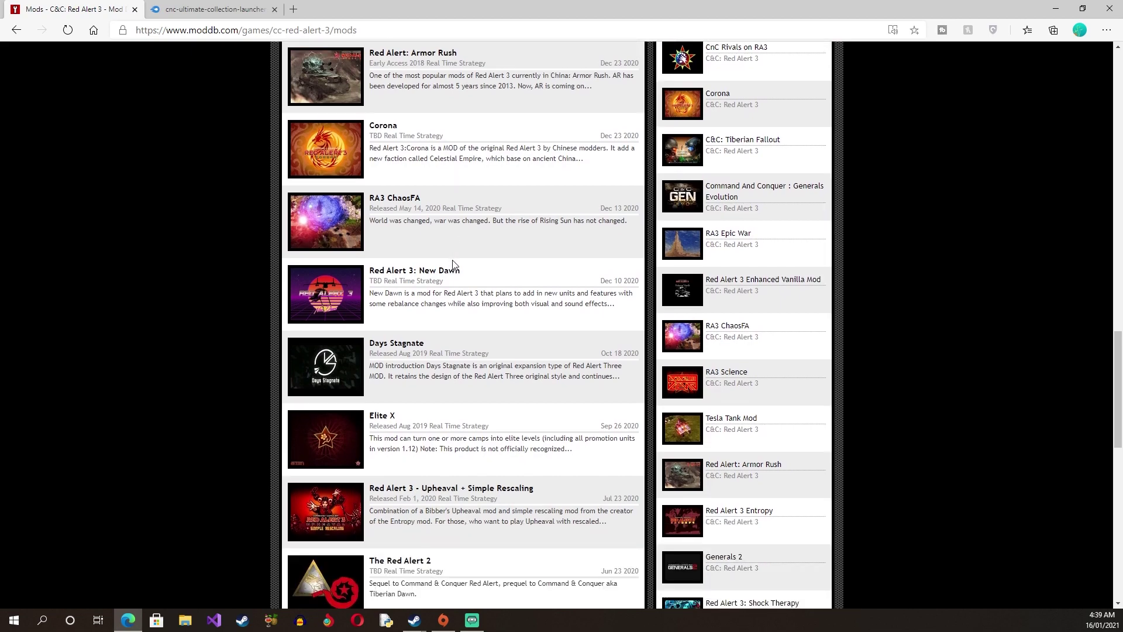
scroll(452, 263, down, 4)
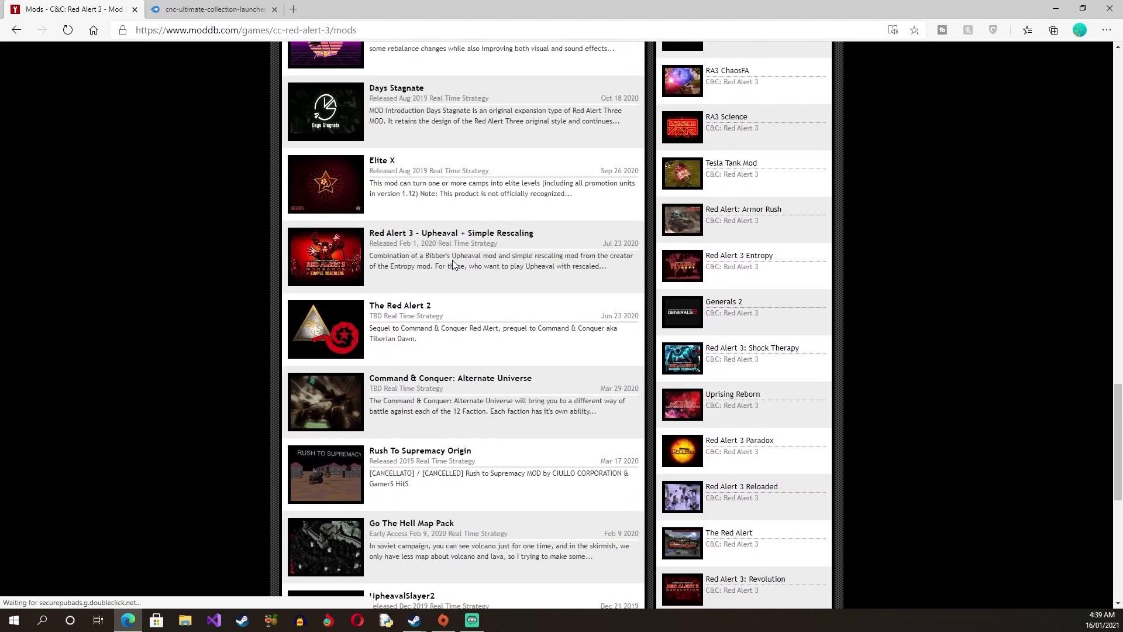
scroll(471, 264, down, 6)
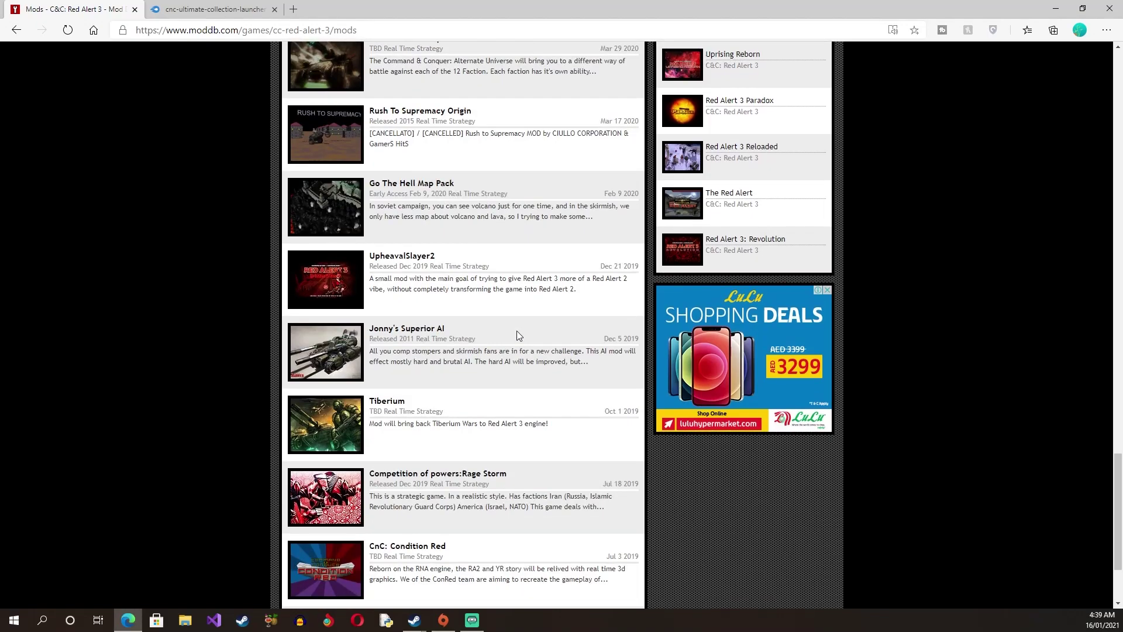
scroll(517, 335, down, 2)
scroll(517, 331, up, 20)
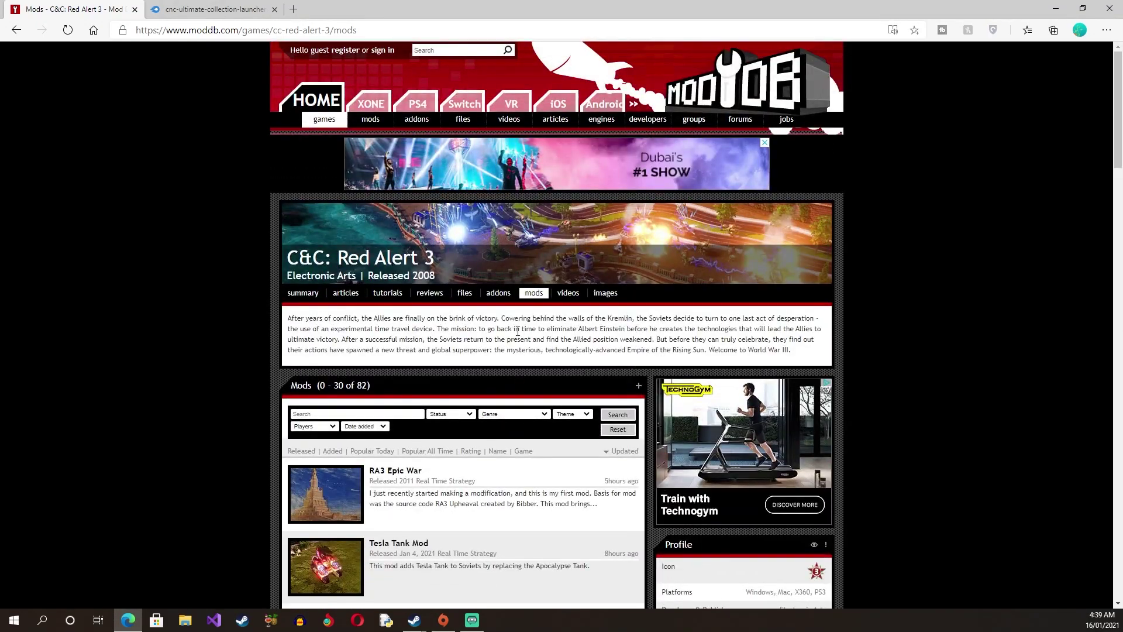
scroll(517, 333, down, 4)
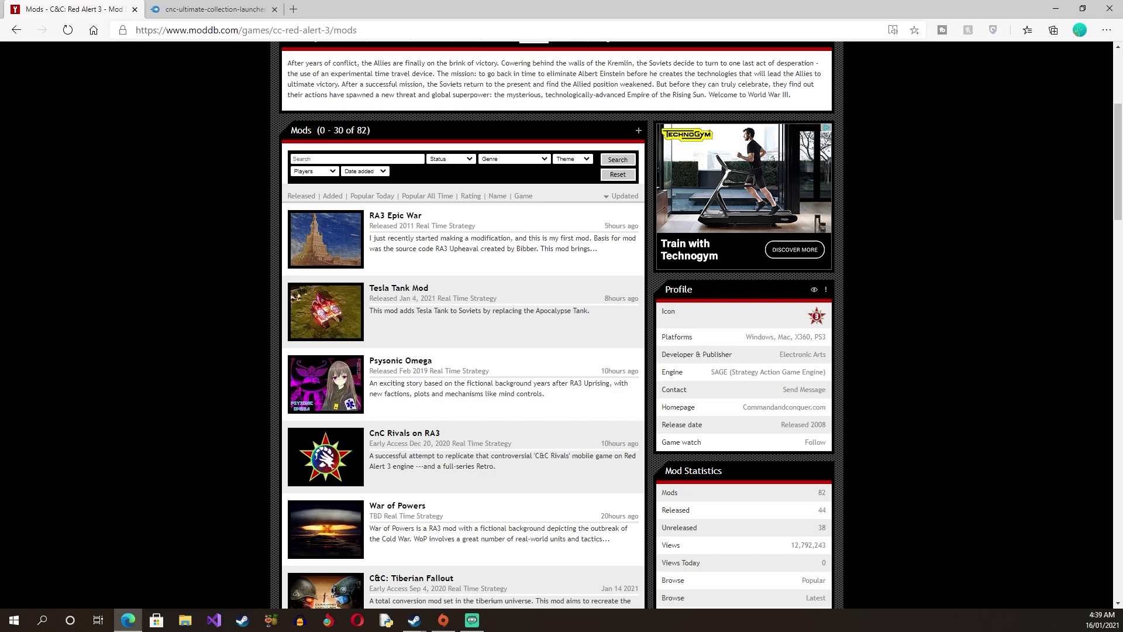
key(super+d)
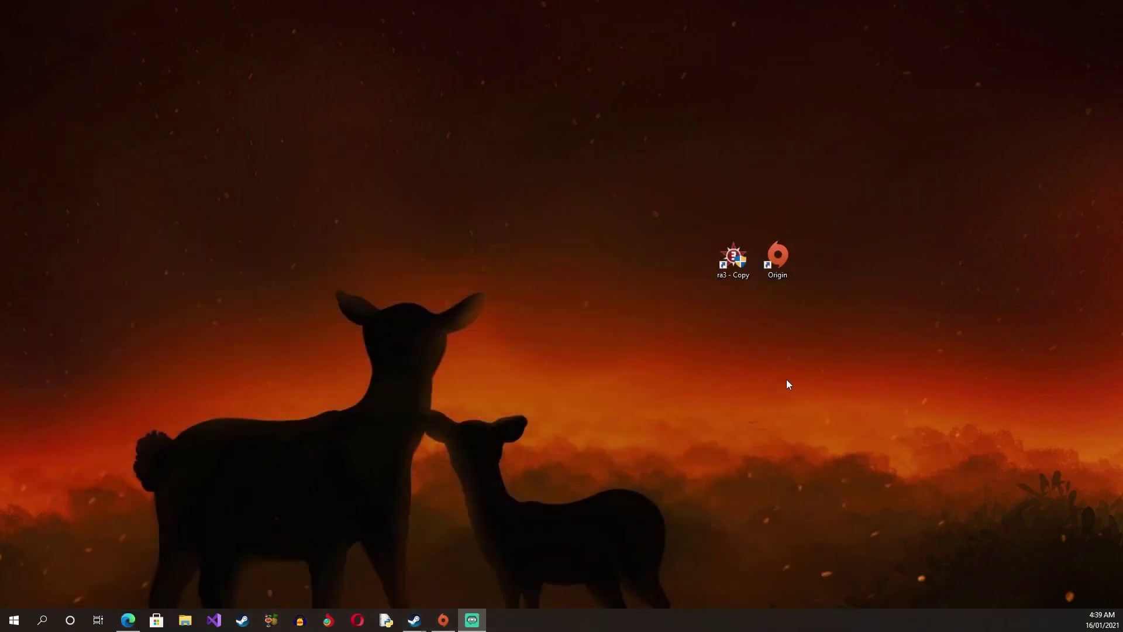